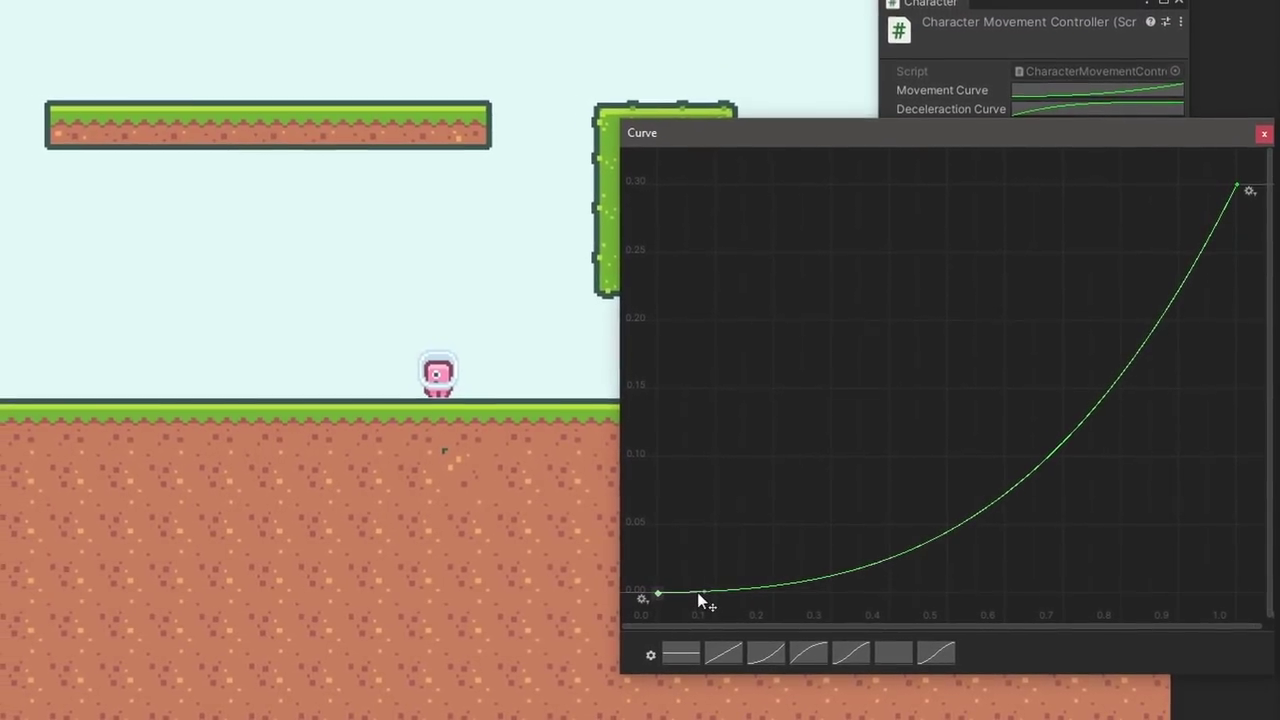
Drag the first key's tangent up on the ball's Position.x curve so motion starts immediately
left_click_drag(697, 592, 706, 583)
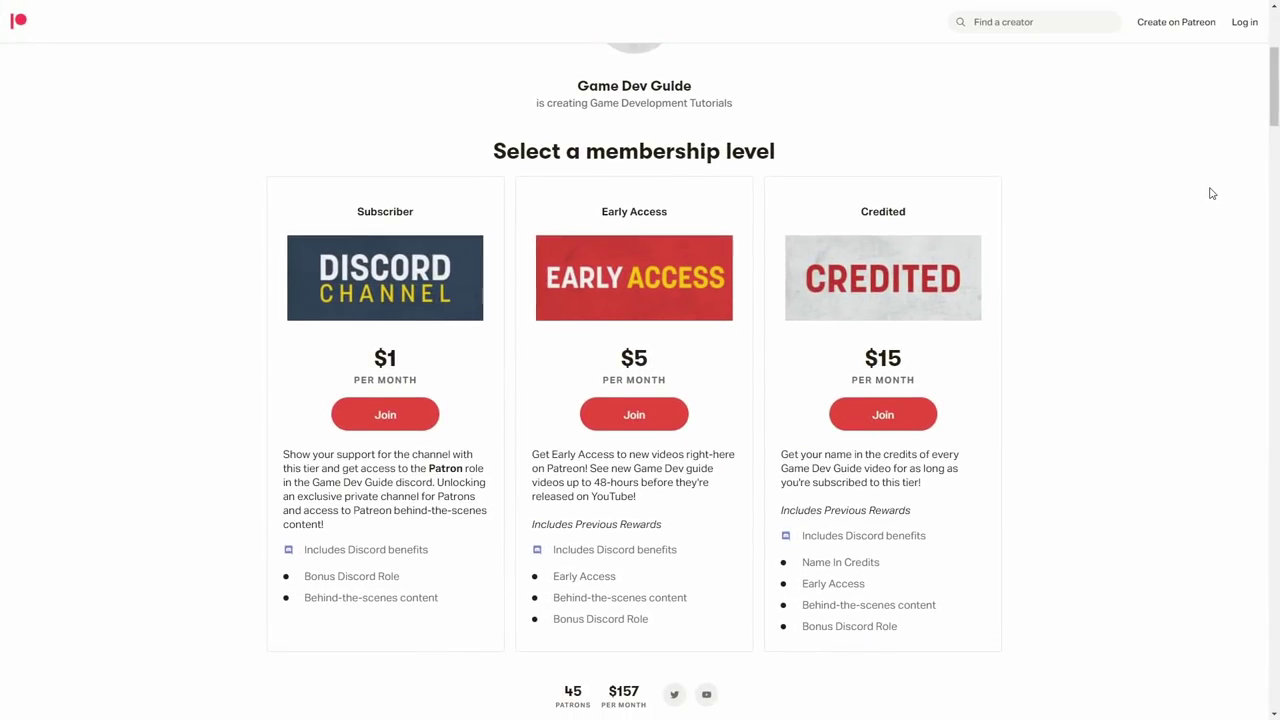
scroll(1211, 192, "down", 5)
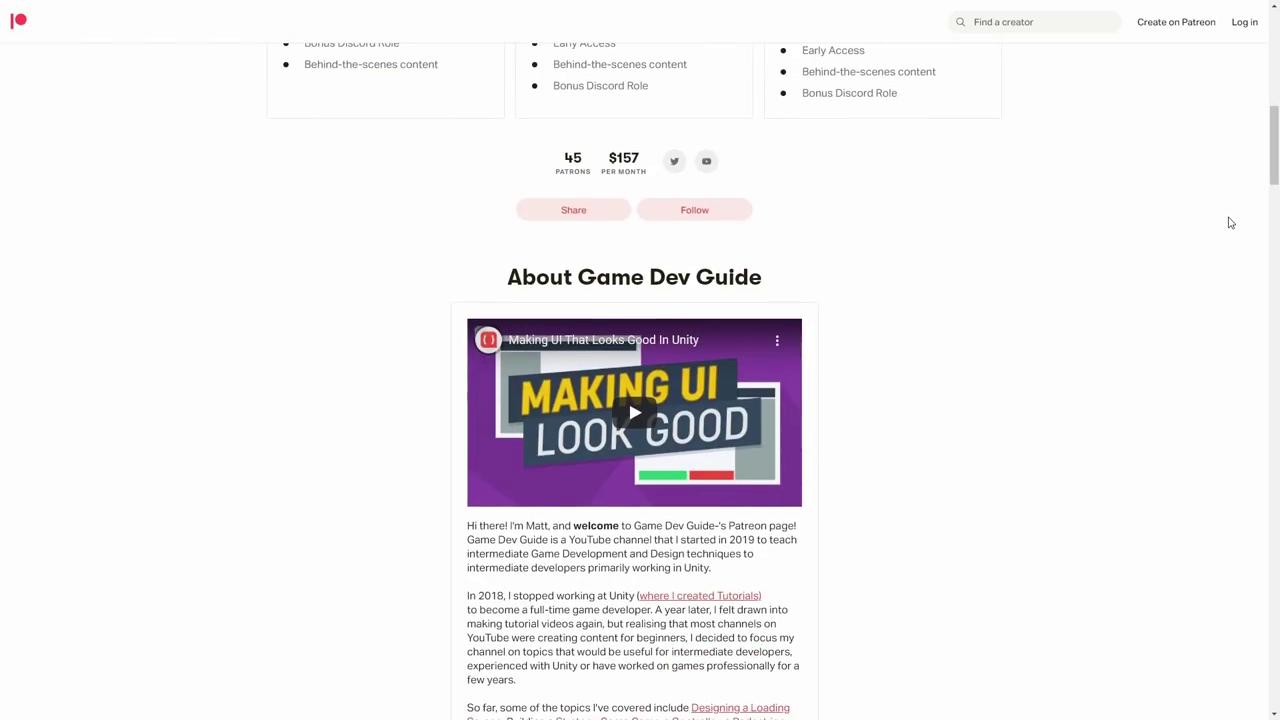
scroll(1225, 210, "up", 5)
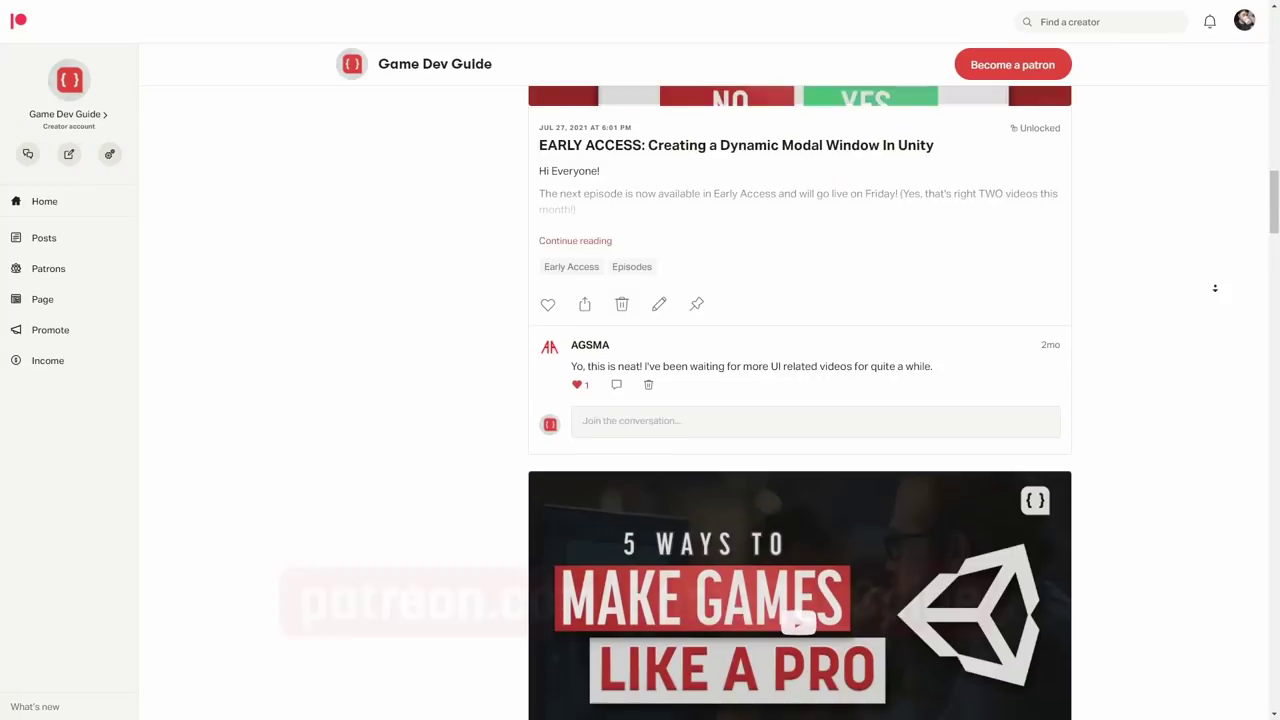
scroll(1215, 288, "down", 3)
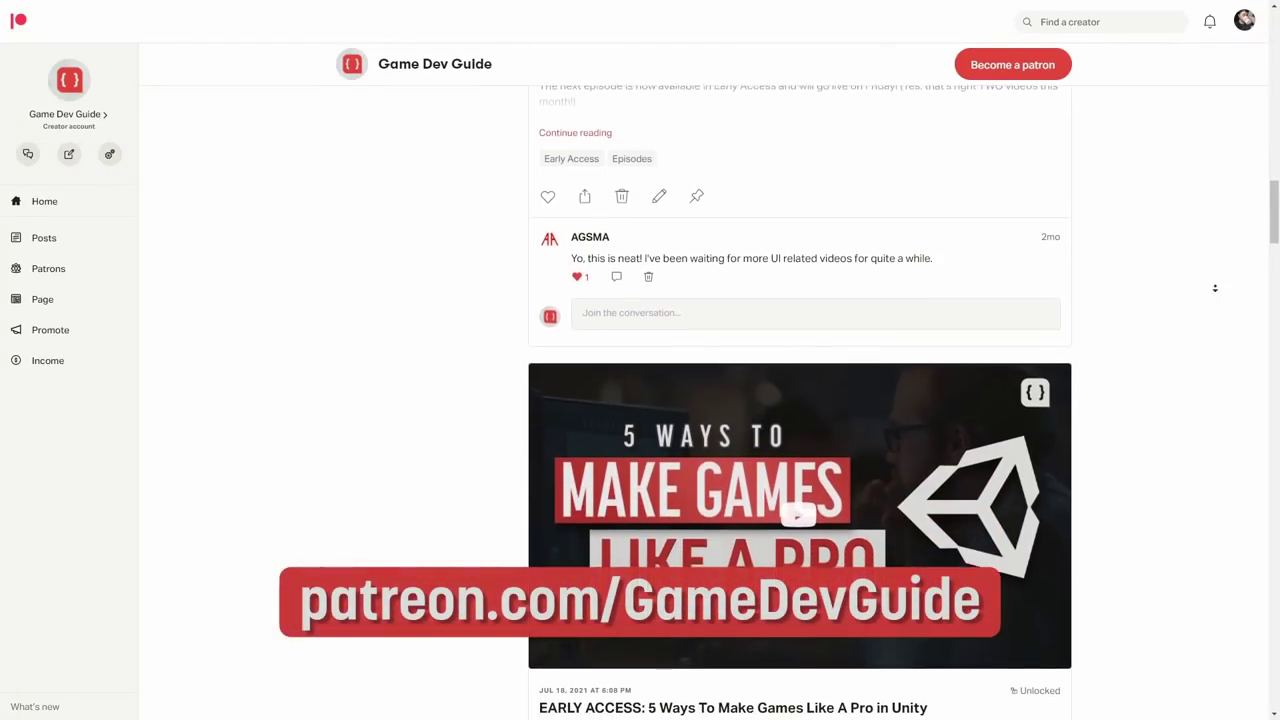
scroll(1215, 288, "down", 3)
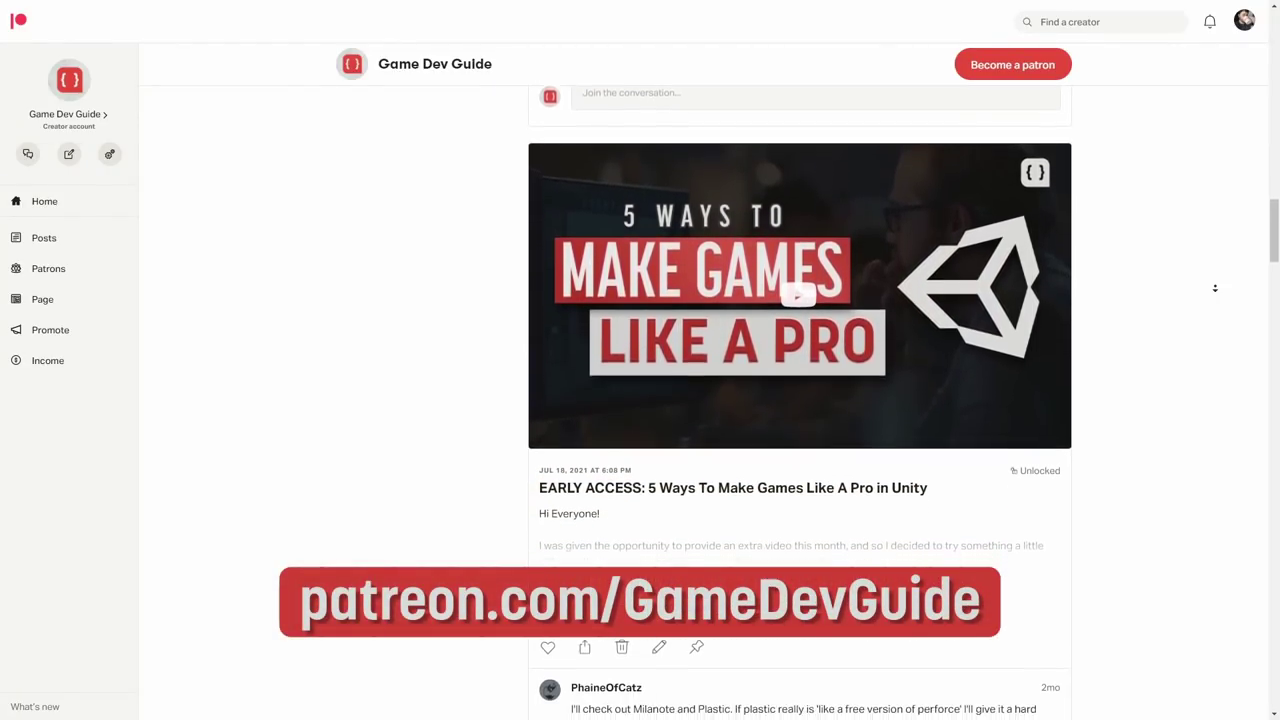
scroll(1215, 288, "down", 2)
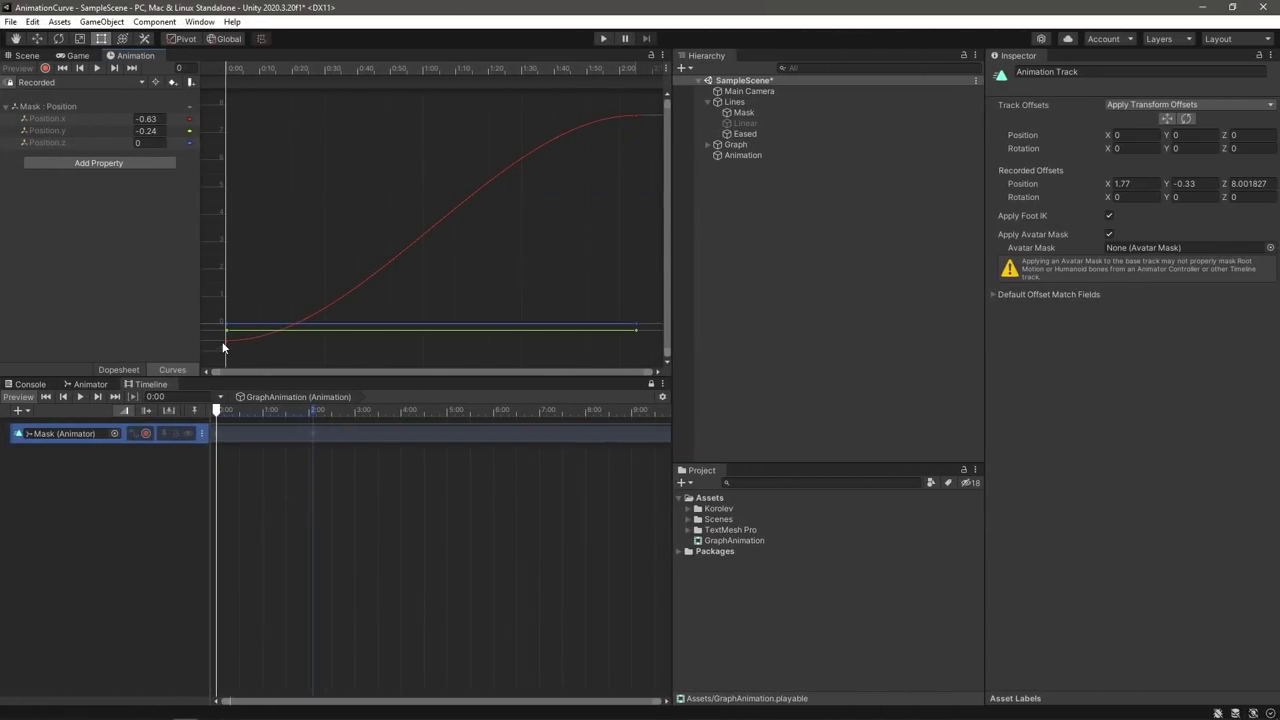
Steepen the Mask Position.x curve's first-key tangent and pull the last key's left tangent down
left_click(227, 342)
left_click_drag(256, 341, 282, 268)
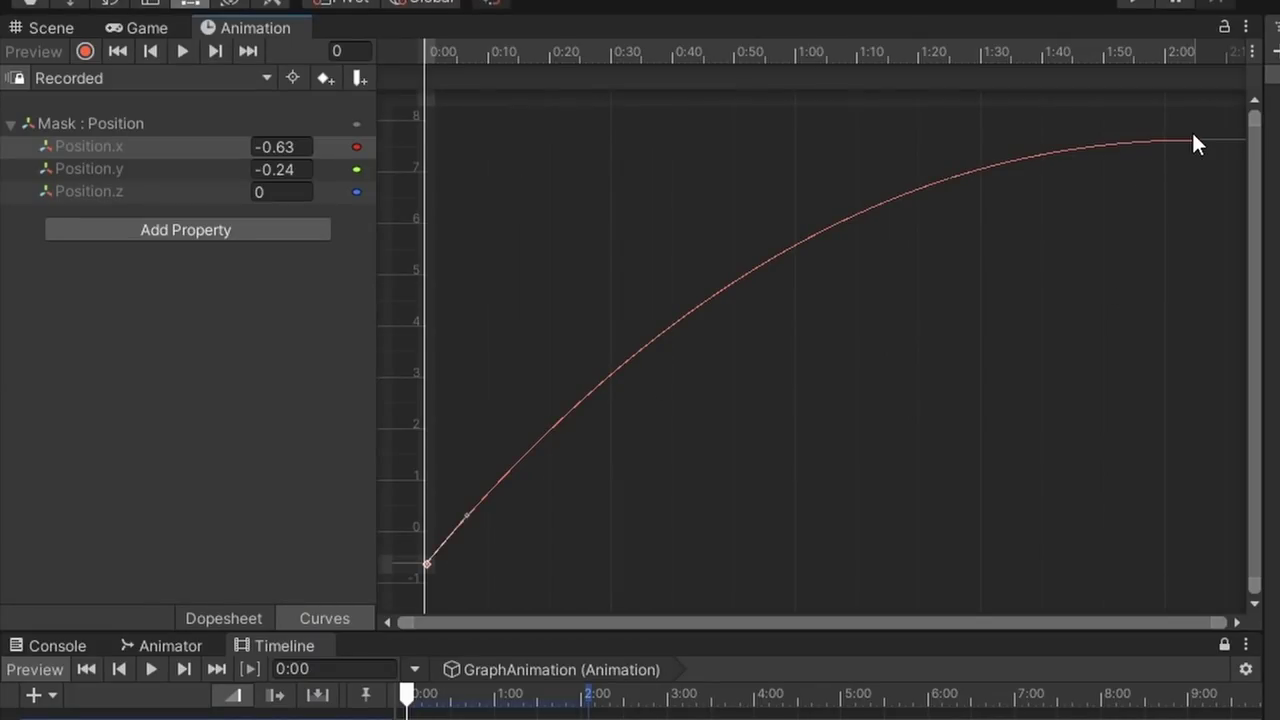
left_click_drag(1130, 143, 1069, 211)
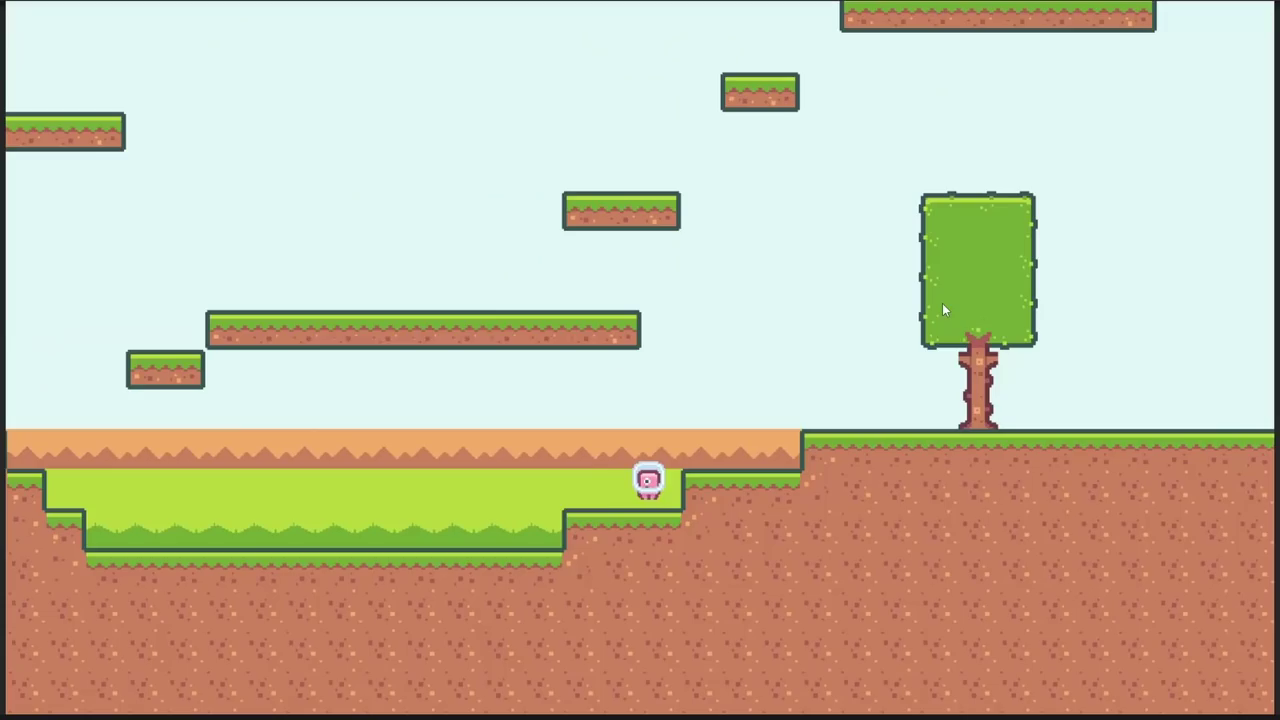
key("Left")
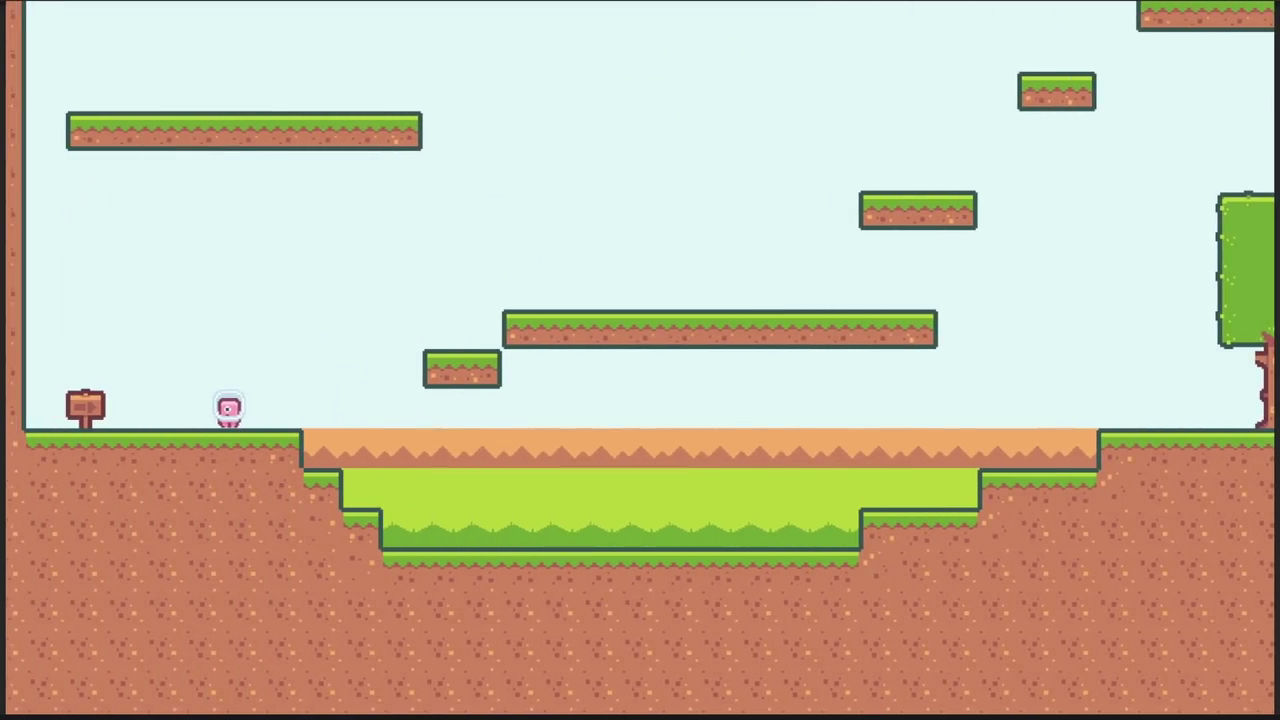
key("Right")
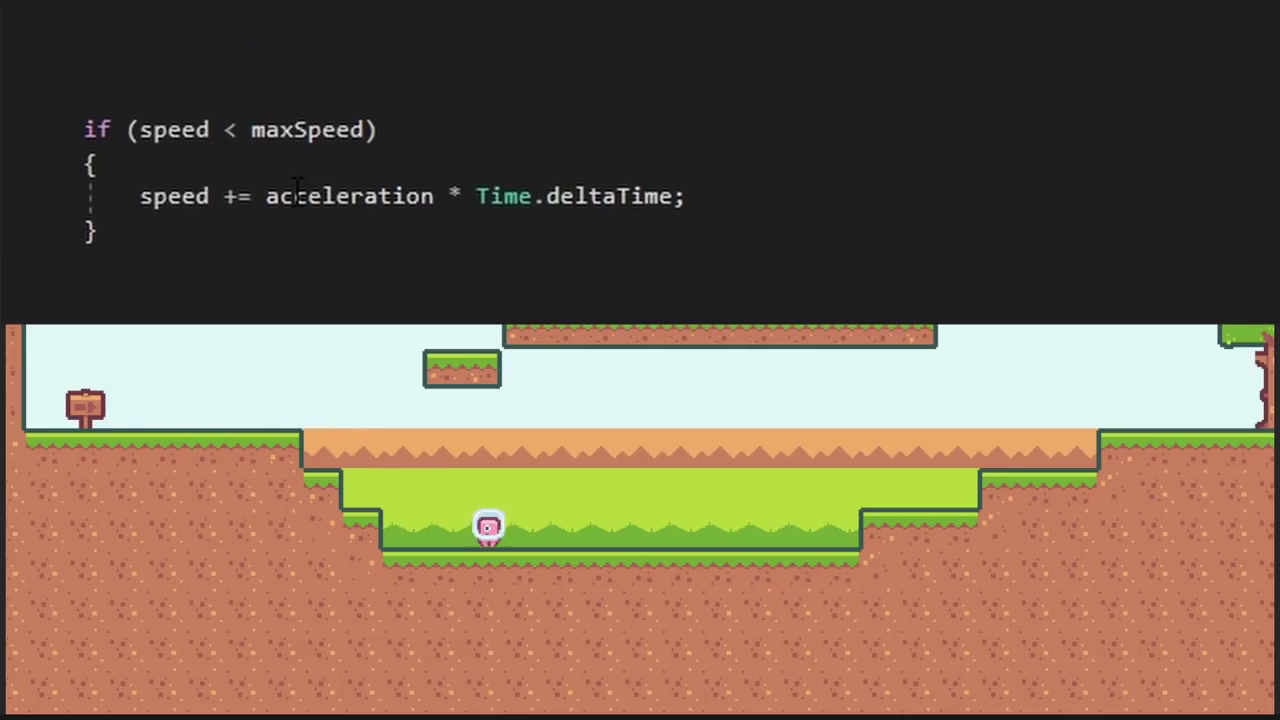
key("Left")
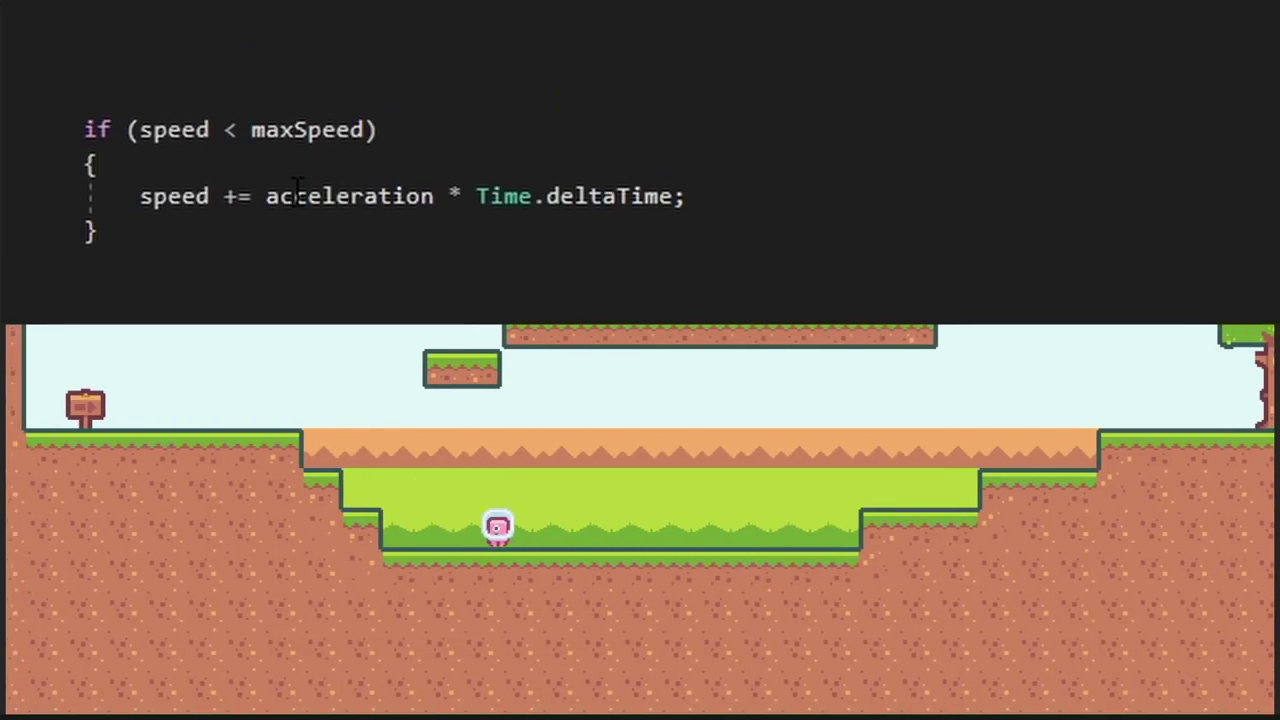
key("Right")
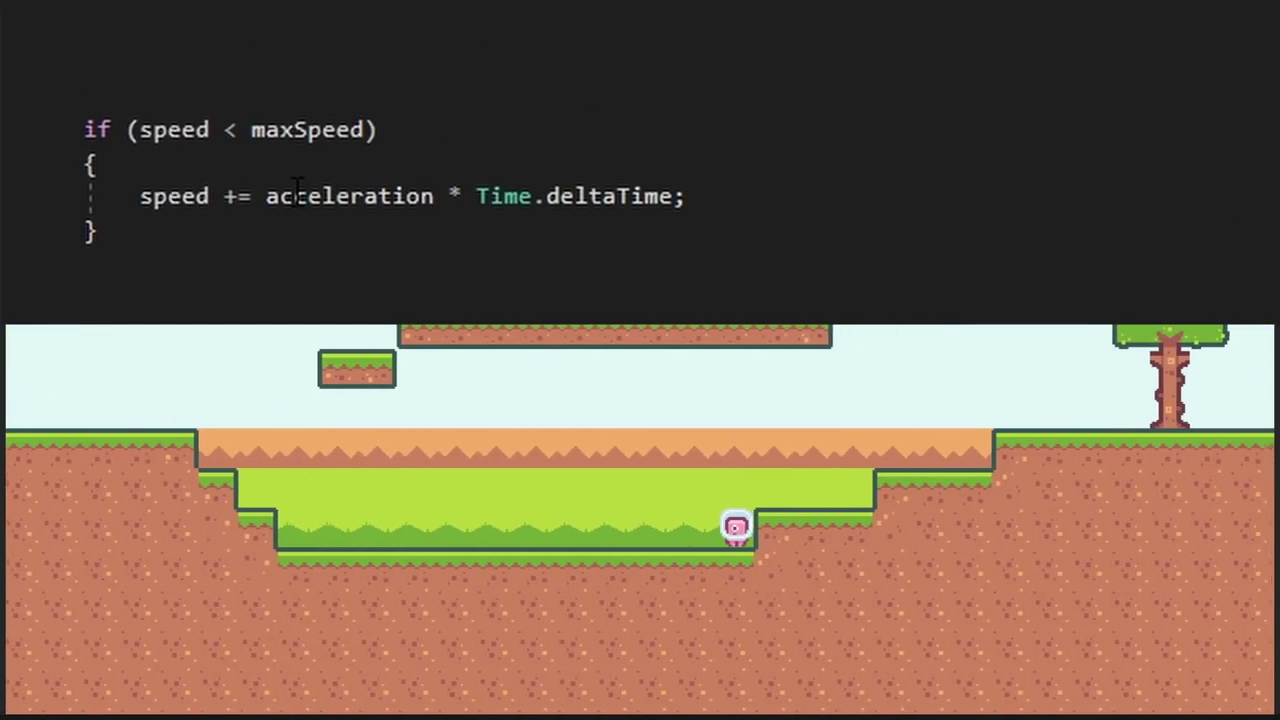
key("Left")
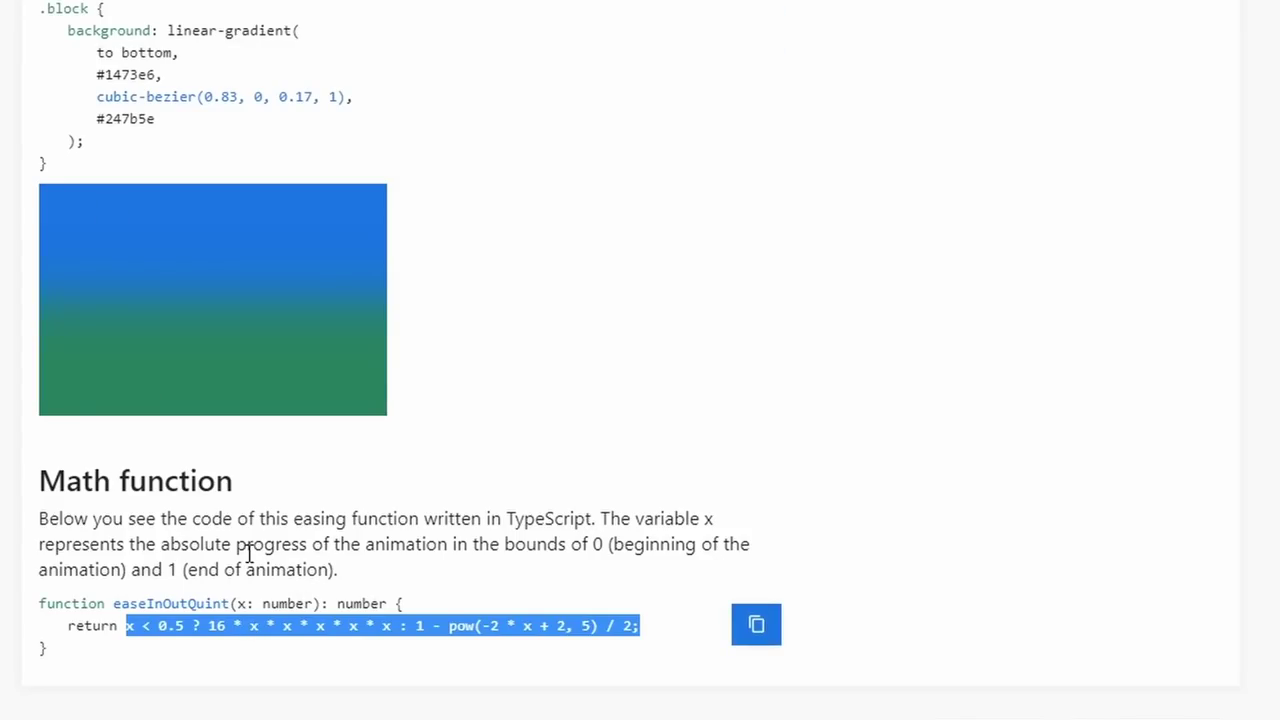
Go back to the easings grid, open easeInCubic, and scroll to its math function
scroll(257, 625, "up", 6)
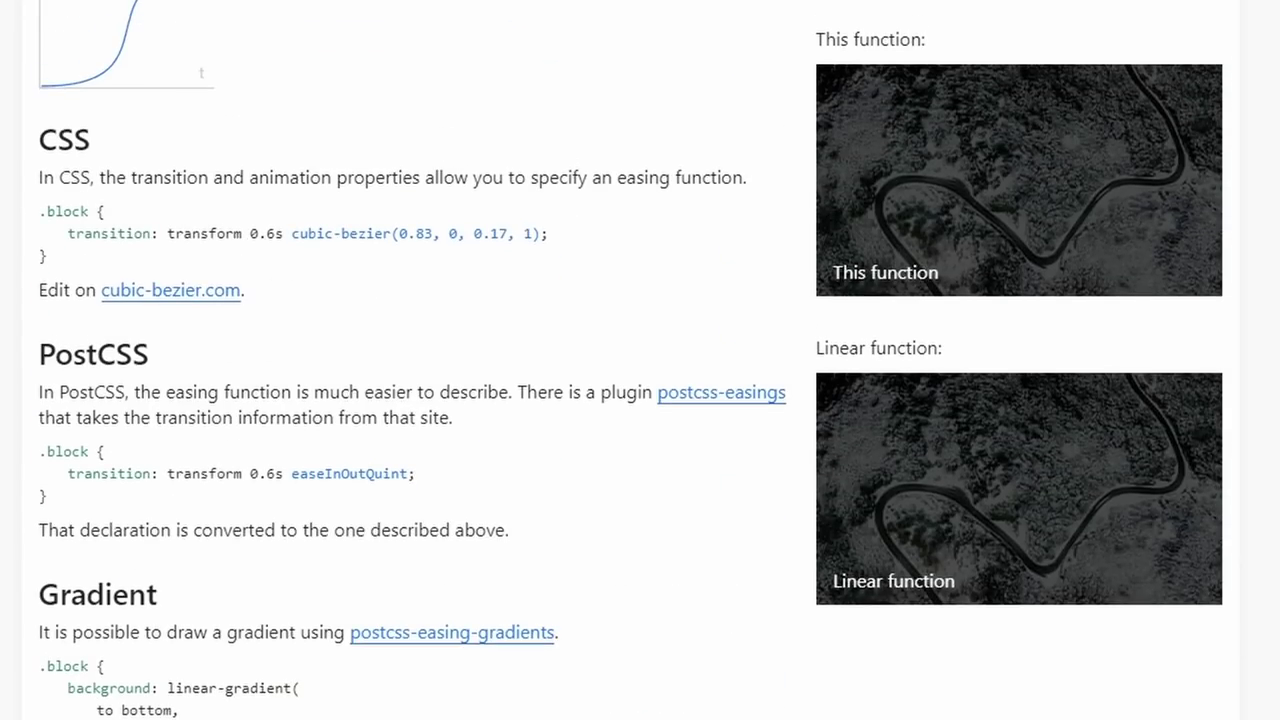
key("alt+Left")
left_click(184, 108)
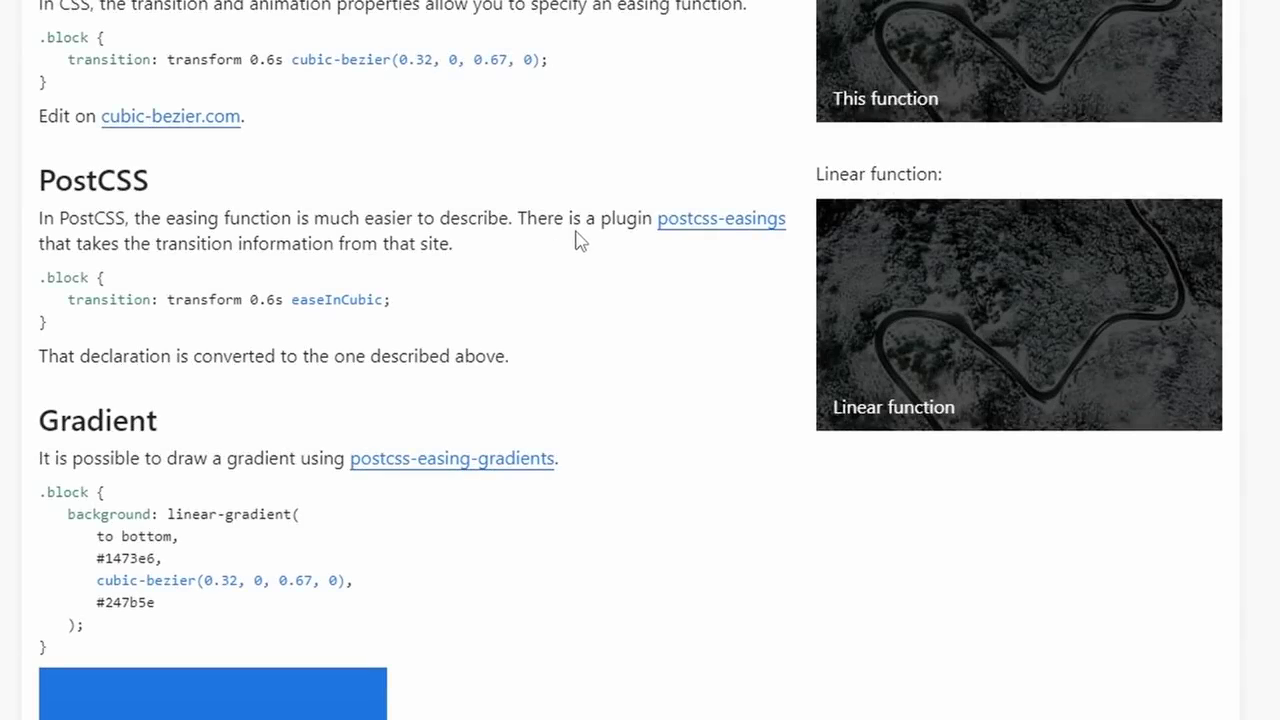
scroll(545, 265, "down", 5)
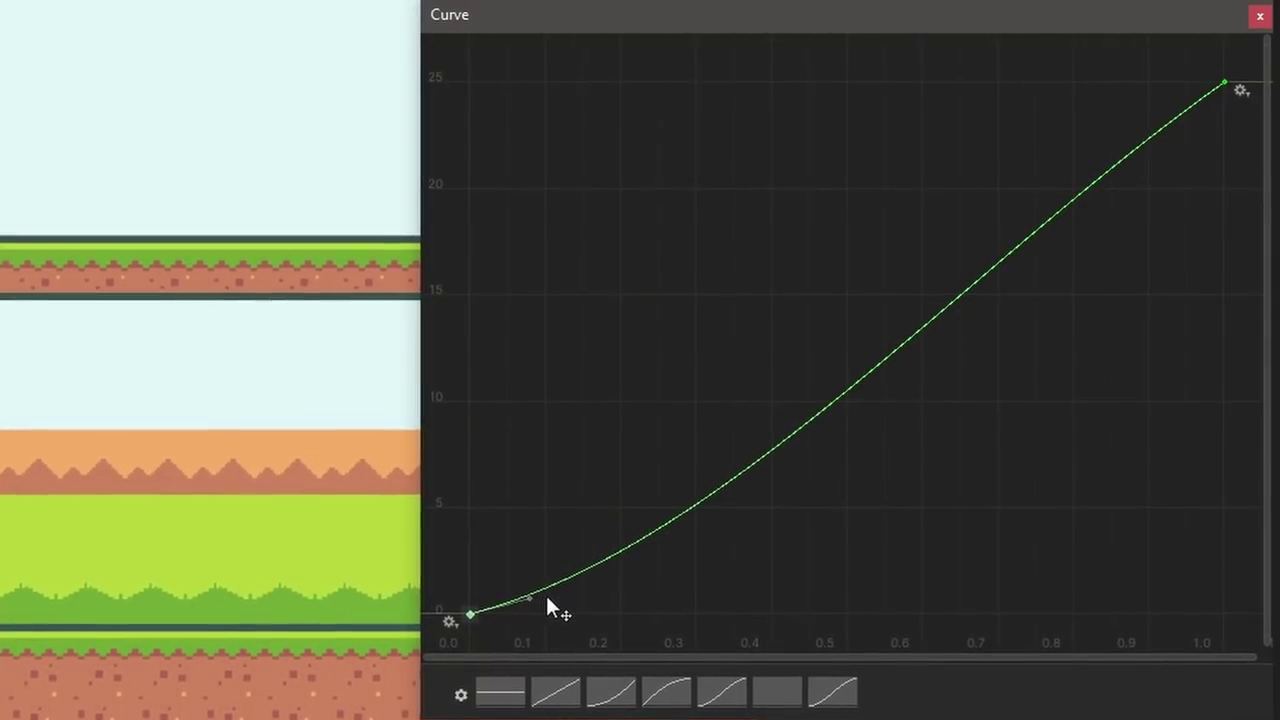
Ease in the Movement Curve's start, steepen it into an S-shape, and test walking left
left_click_drag(523, 586, 545, 620)
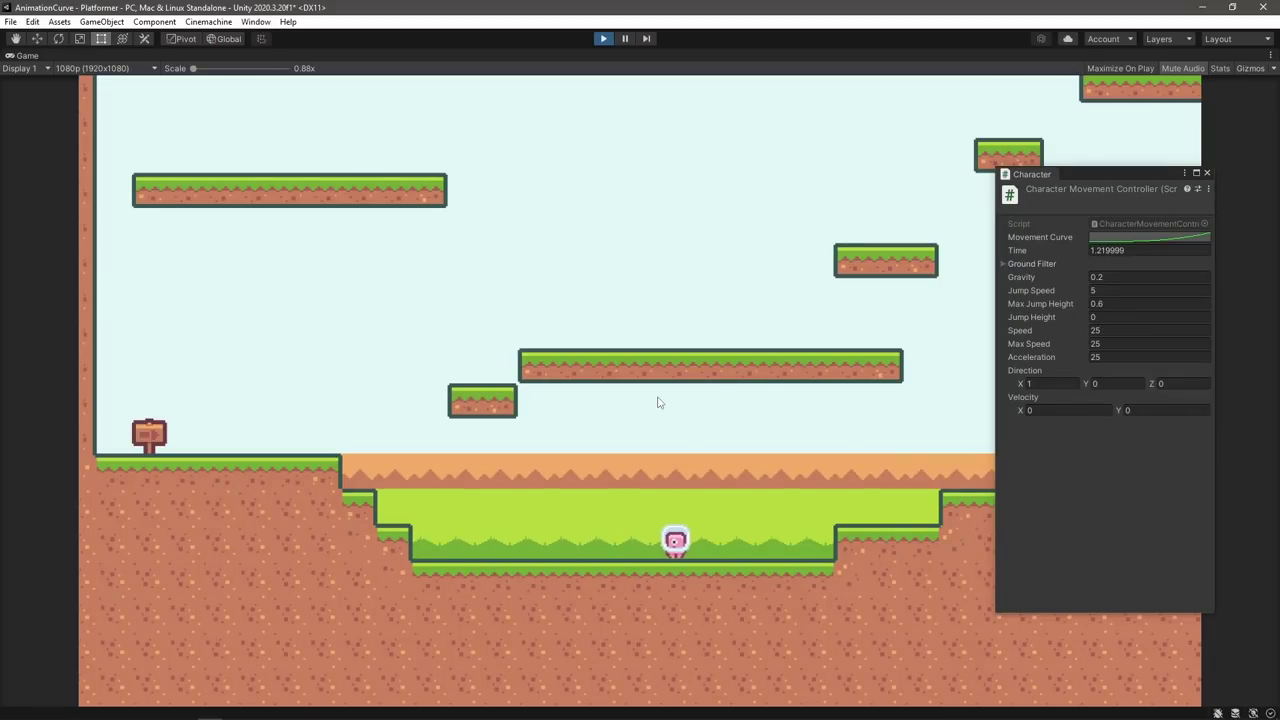
key("Left")
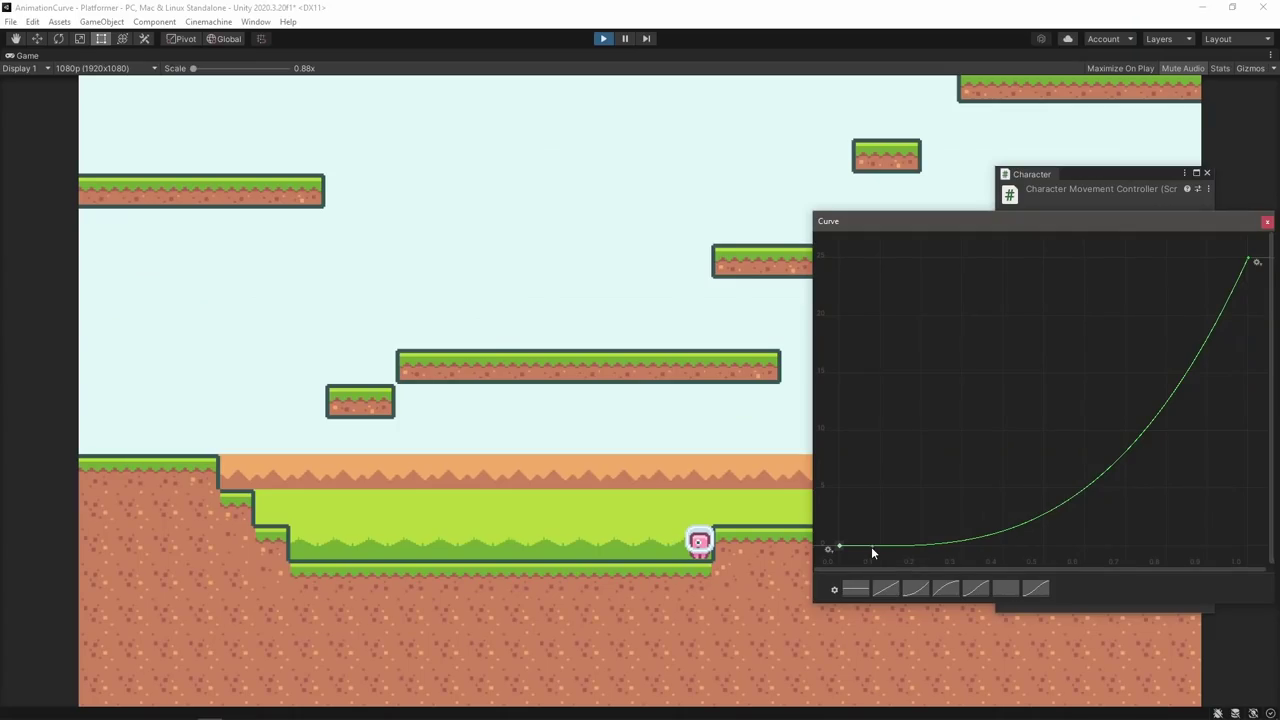
left_click_drag(871, 546, 871, 491)
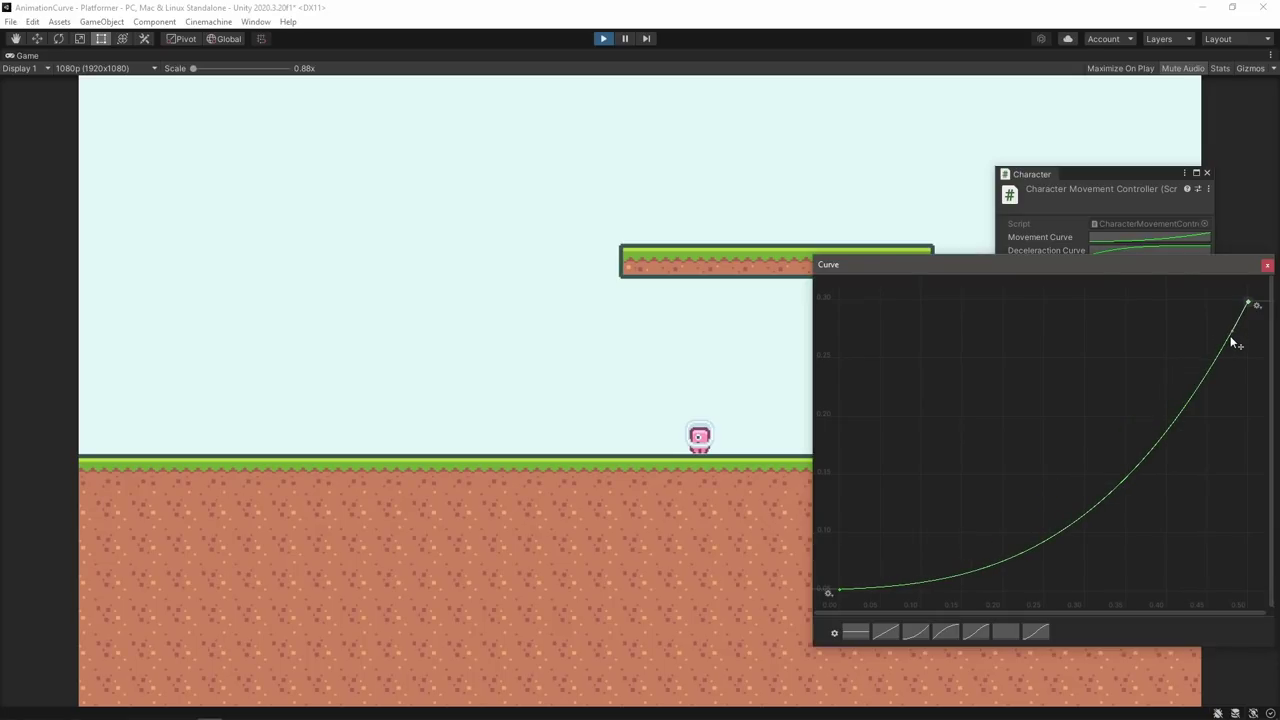
left_click(723, 429)
key("Left")
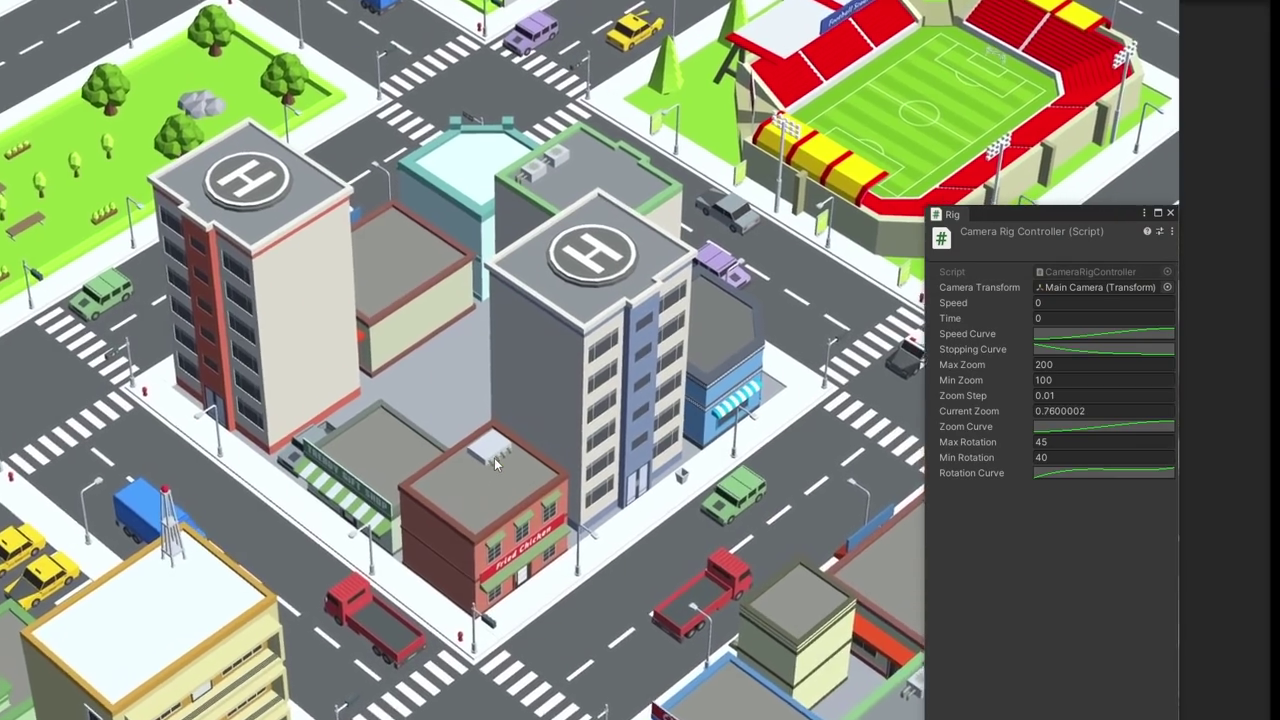
Zoom the camera rig out over the city and back in on the helipad building
scroll(494, 458, "down", 5)
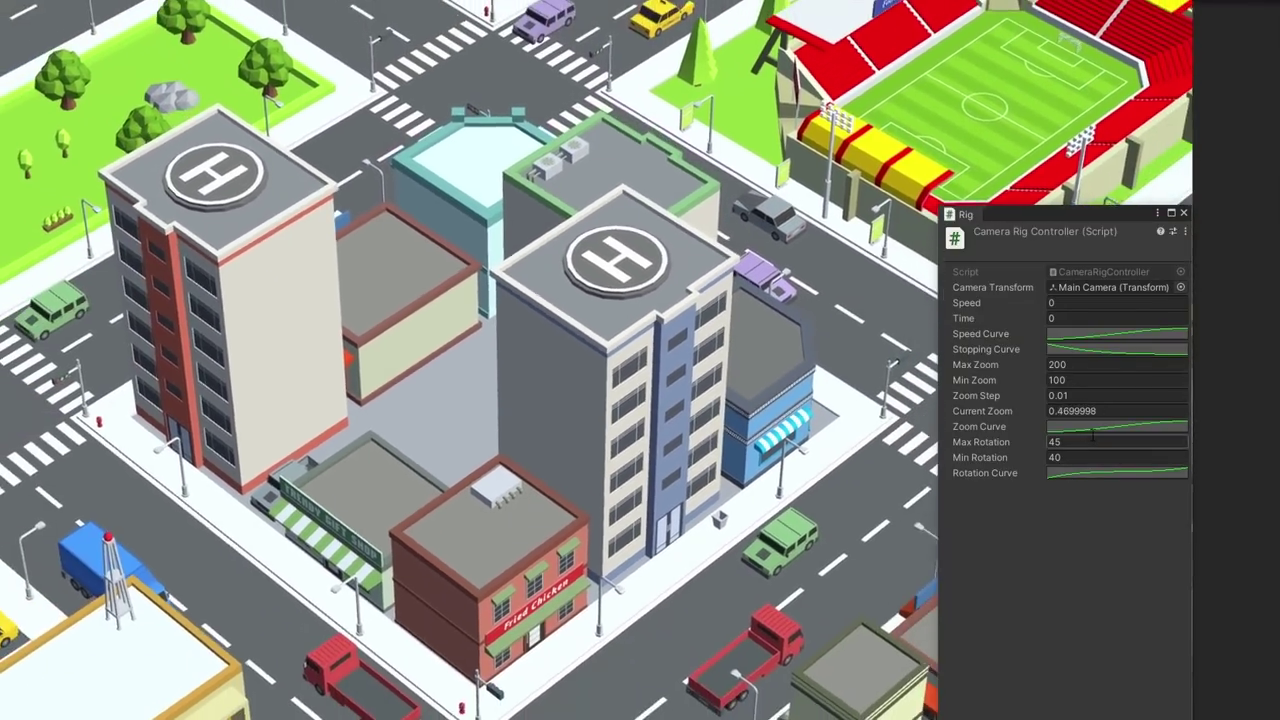
left_click(1070, 473)
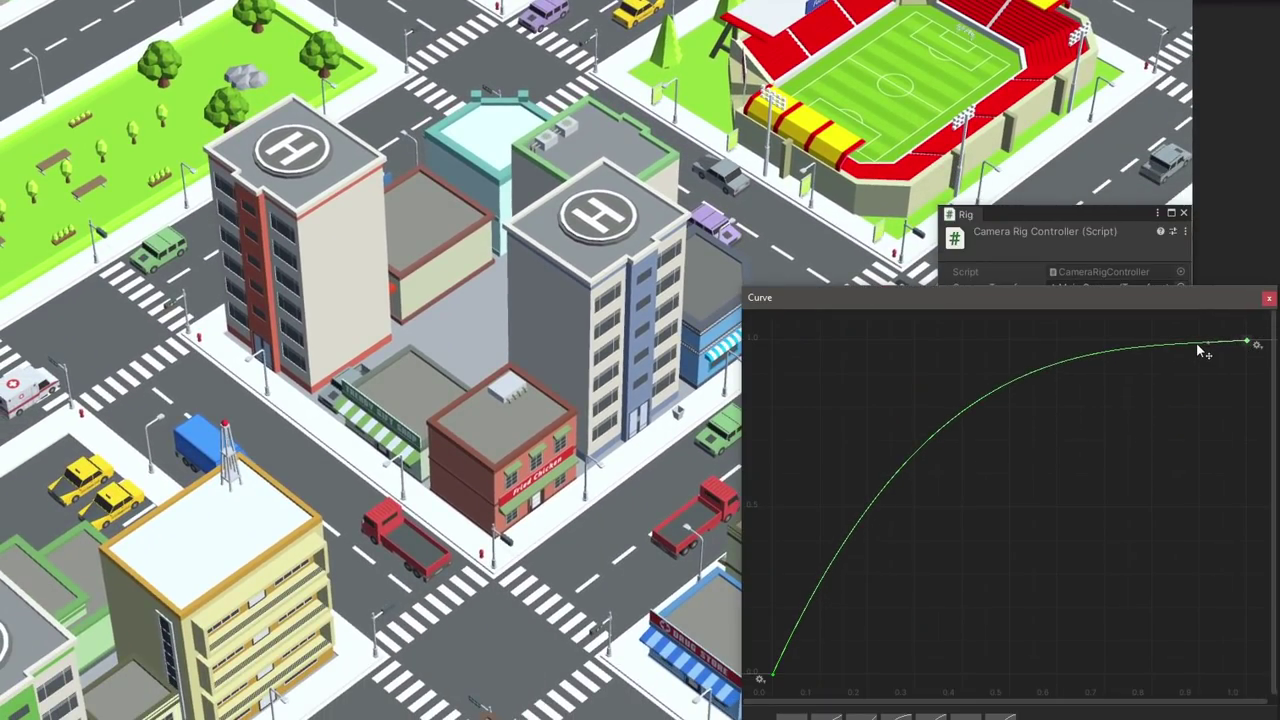
left_click(530, 335)
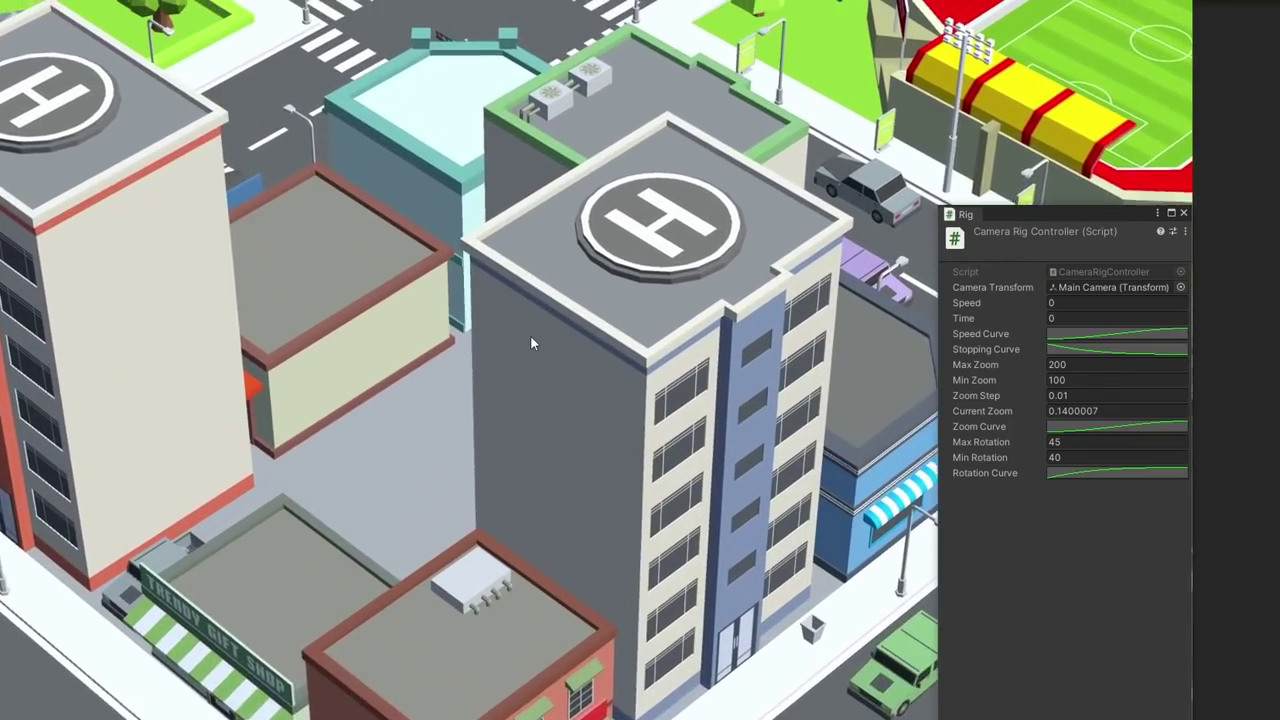
scroll(530, 343, "down", 5)
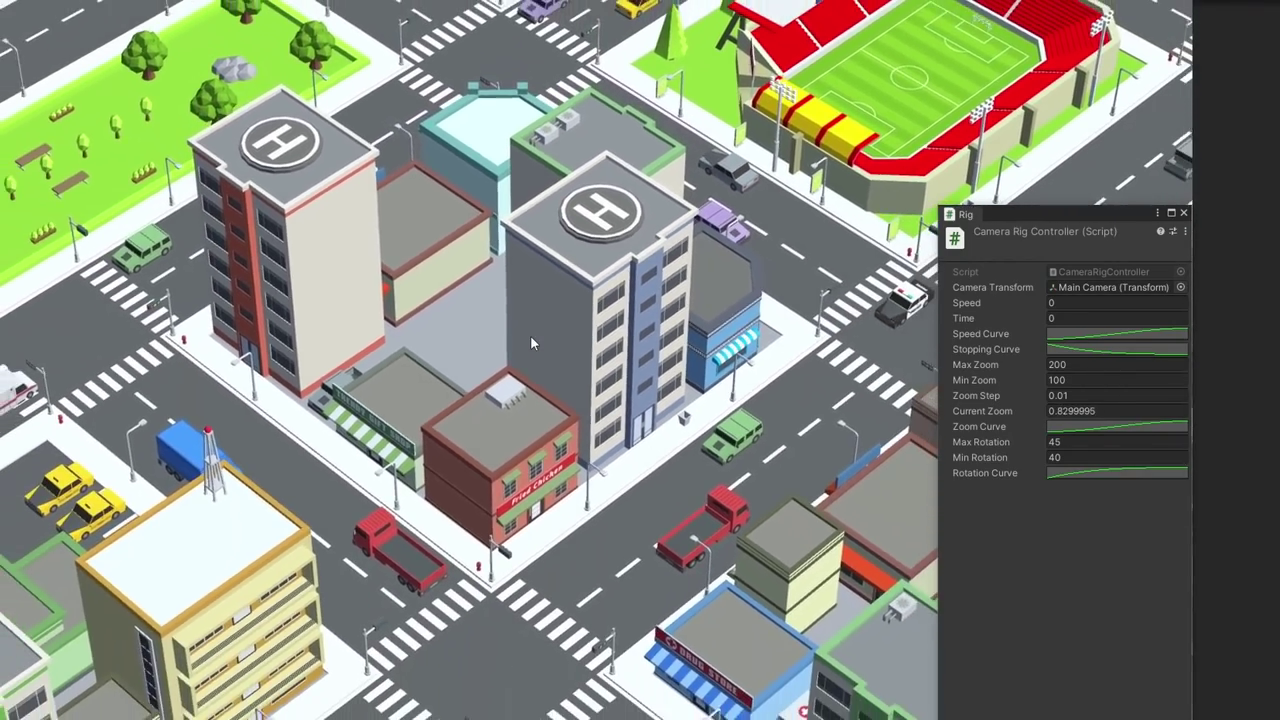
scroll(530, 335, "up", 5)
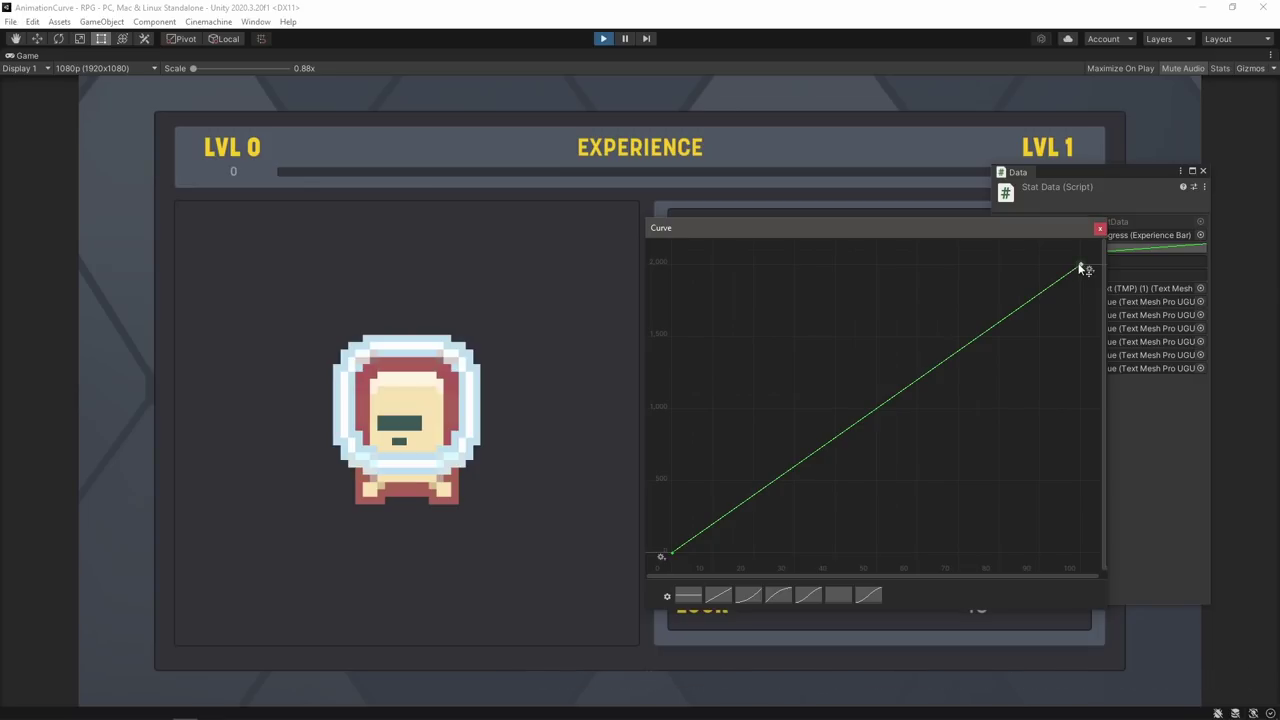
Use Edit Key to set the experience curve's level-100 key value to 100000
right_click(1081, 266)
left_click(1093, 288)
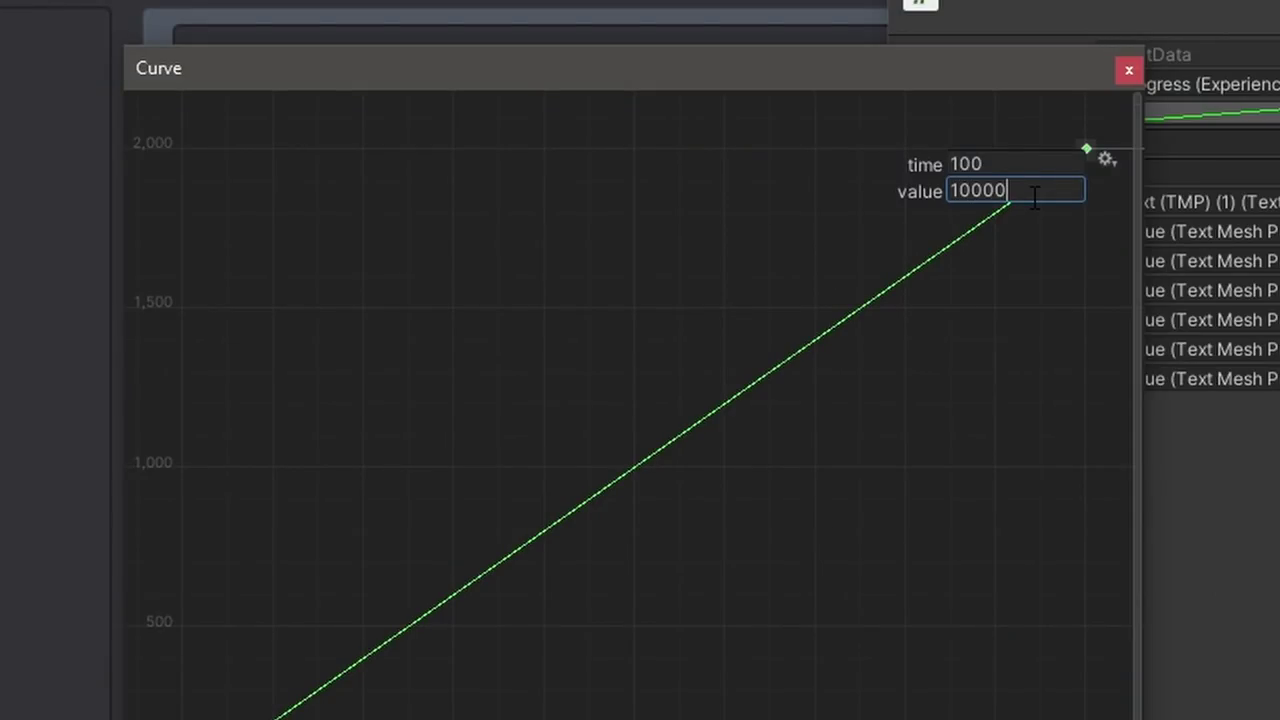
type("100000")
key("Return")
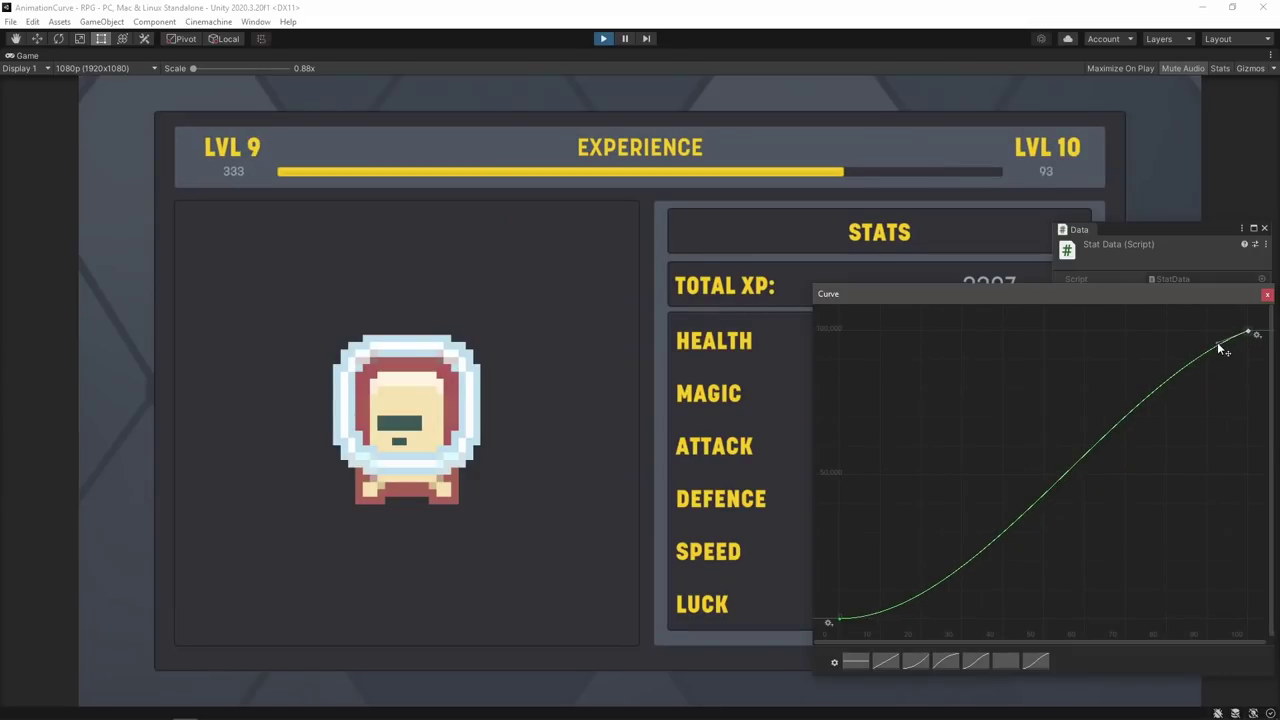
Nudge the curve's end key, close the editor, and set Total Experience to 2664
left_click_drag(1223, 340, 154, 305)
left_click(1264, 295)
left_click(1205, 332)
type("2664")
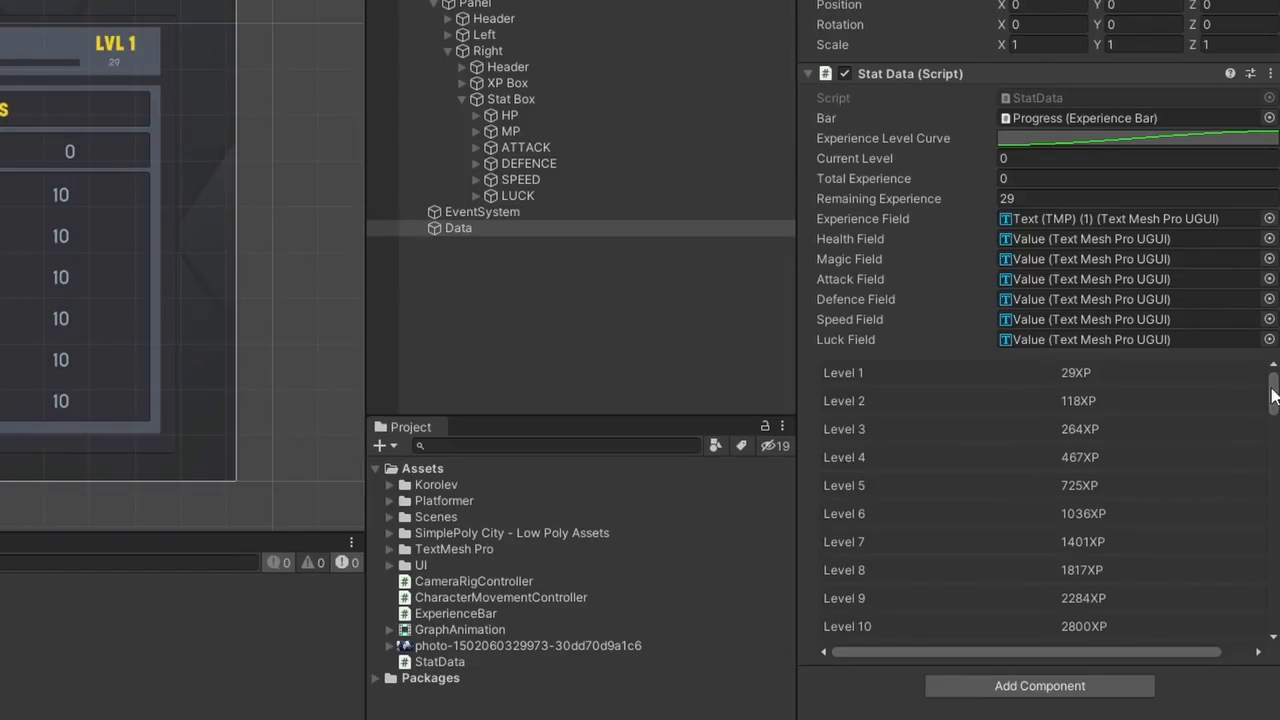
Drag the experience curve's first-key tangent upward to steepen its start
left_click_drag(1272, 390, 1272, 408)
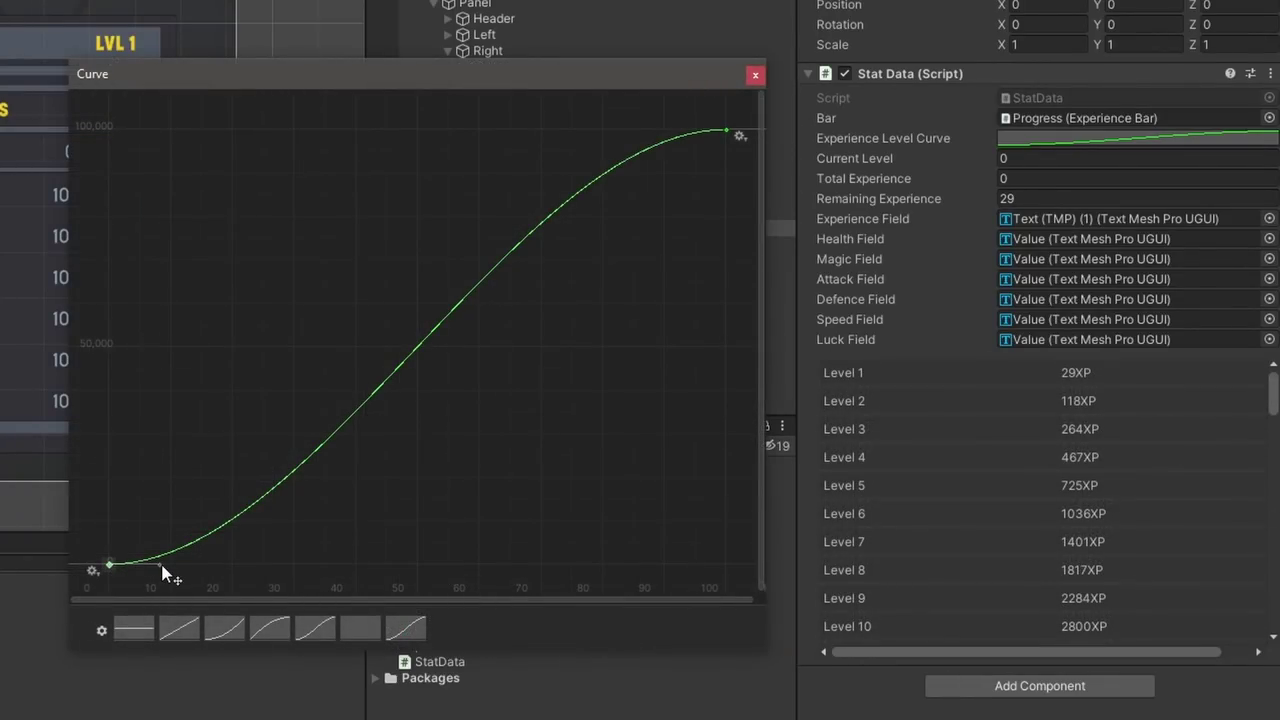
left_click_drag(165, 575, 171, 520)
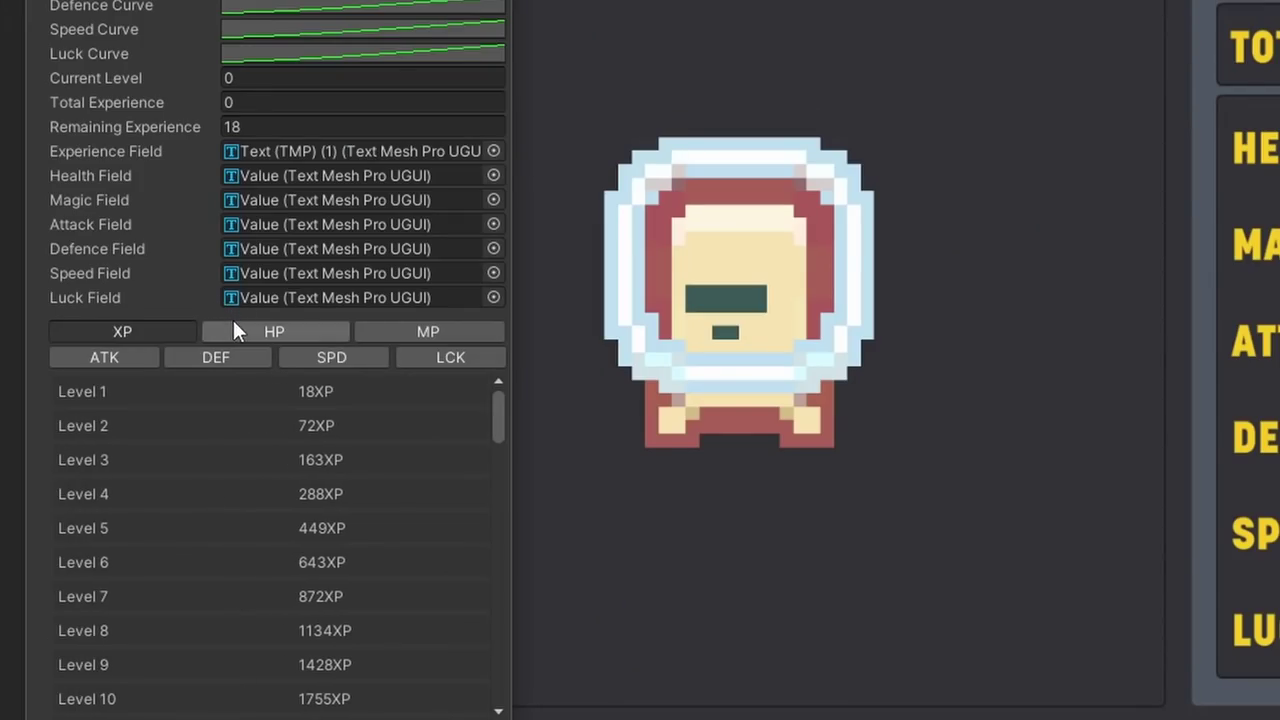
Show per-level Health values and drag Total Experience up to 97 to reach level 3
left_click(233, 323)
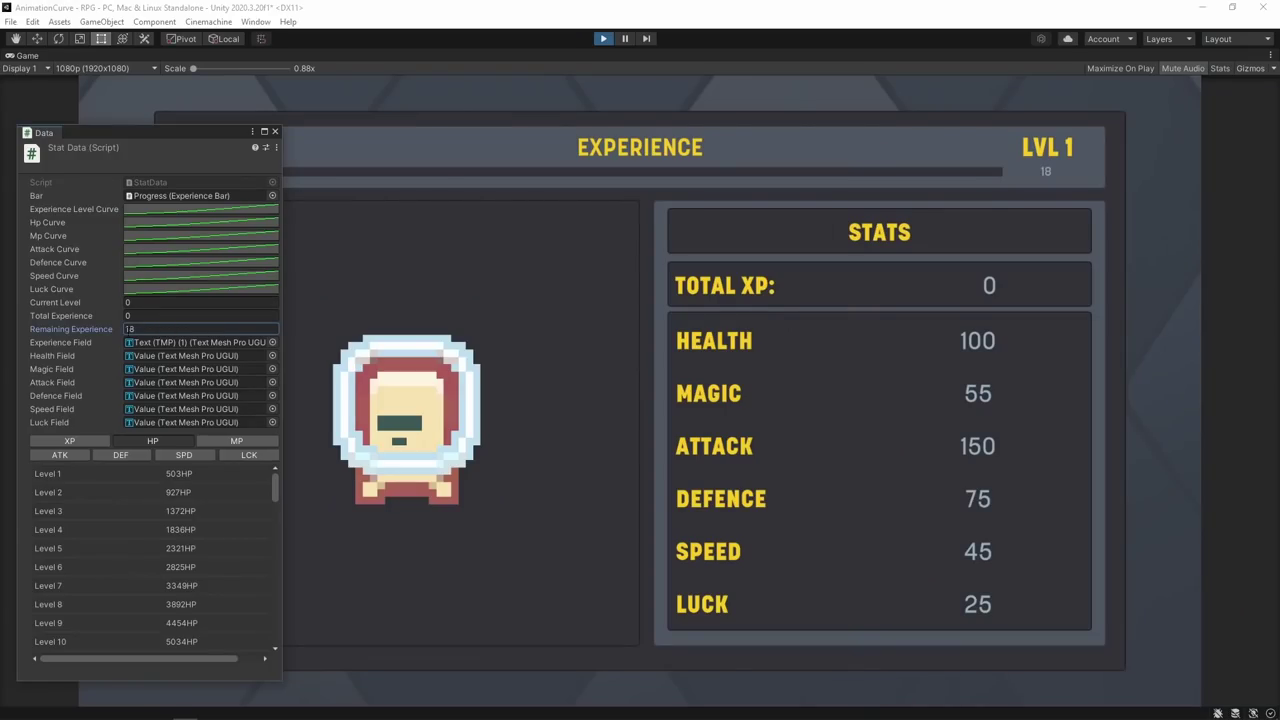
left_click(185, 107)
left_click_drag(104, 318, 156, 310)
Flatten the Hp and Mp curves' starts, then open Edit Key on the last key
left_click(200, 209)
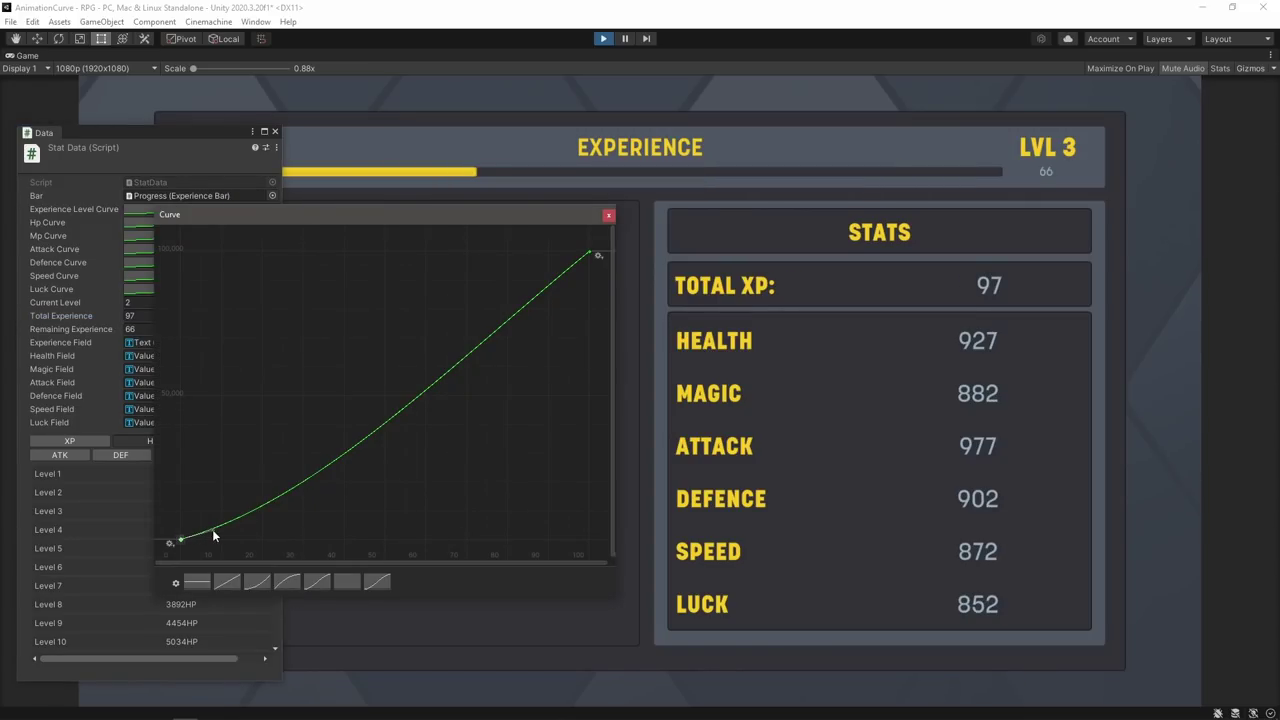
left_click_drag(212, 532, 212, 536)
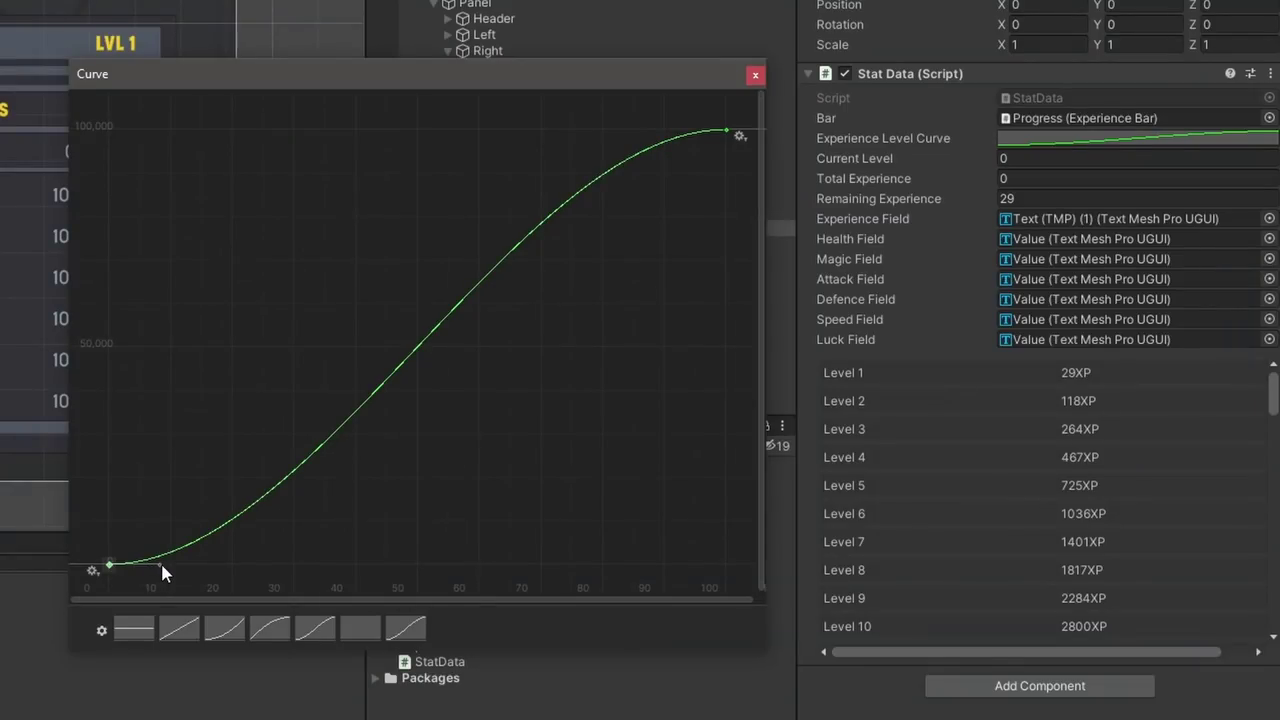
mouse_move(161, 565)
left_mouse_down()
mouse_move(166, 490)
mouse_move(151, 466)
mouse_move(175, 570)
left_mouse_up()
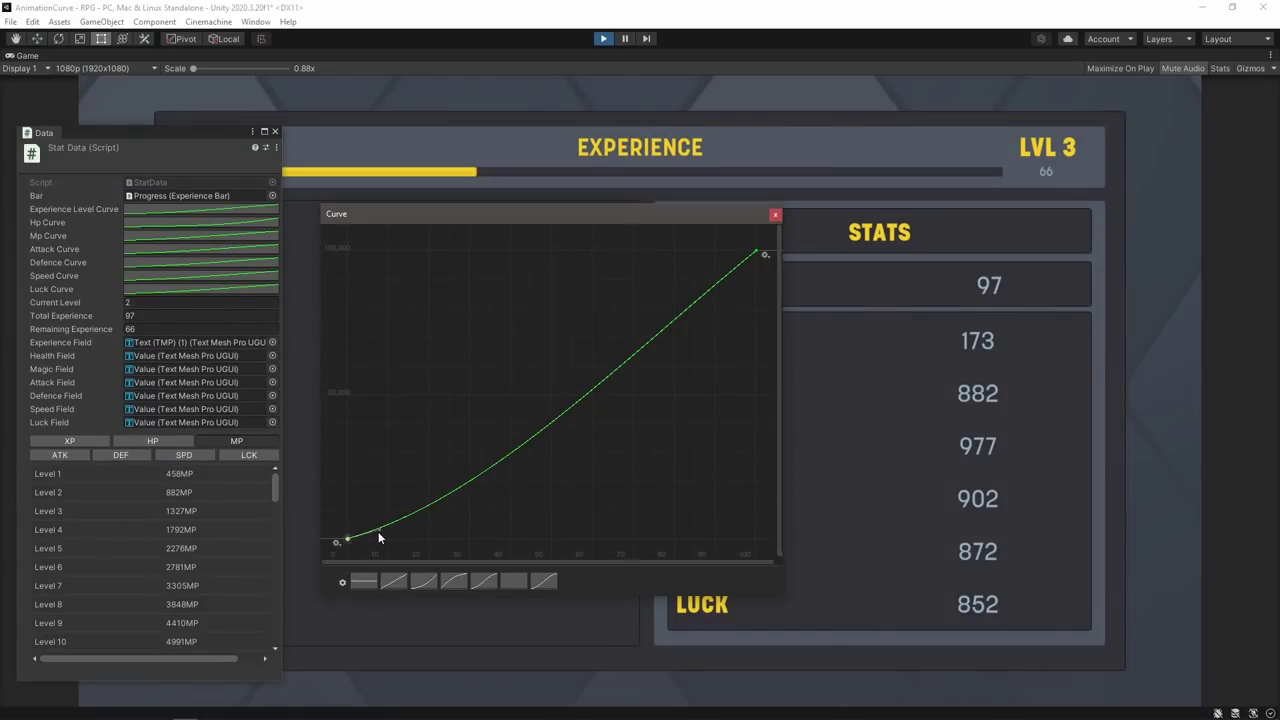
left_click_drag(379, 537, 381, 541)
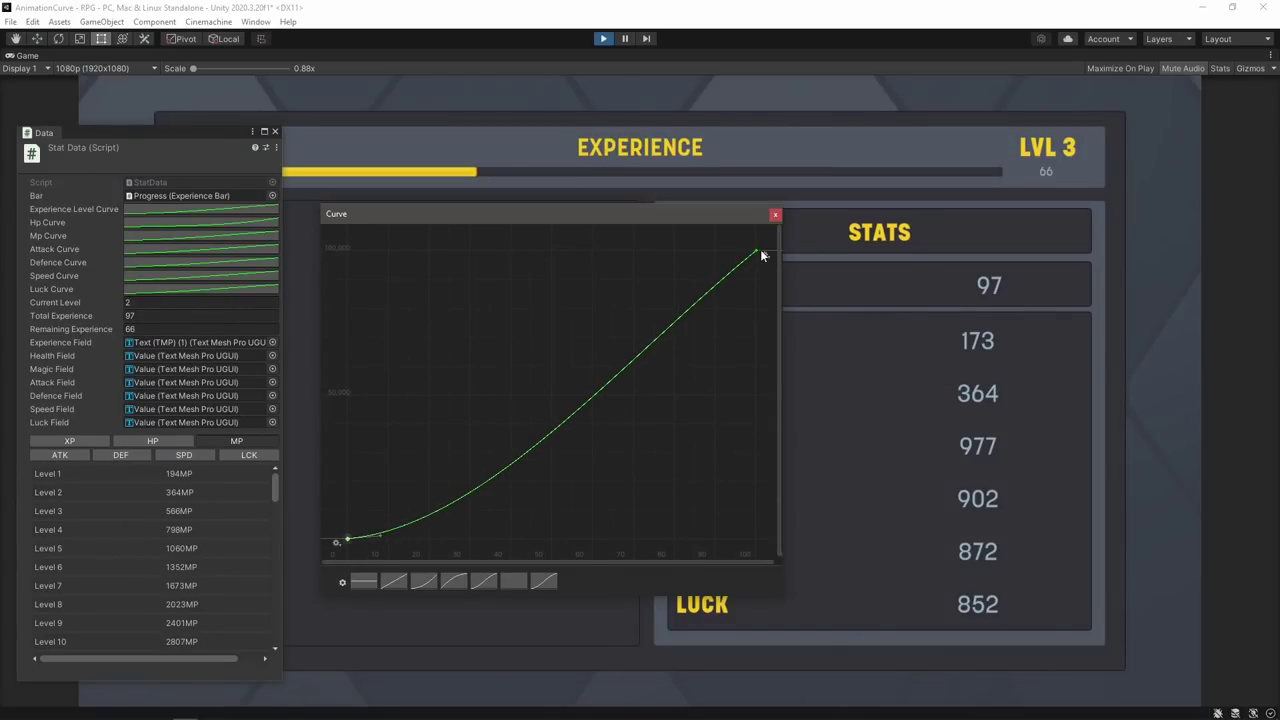
right_click(755, 255)
left_click(766, 273)
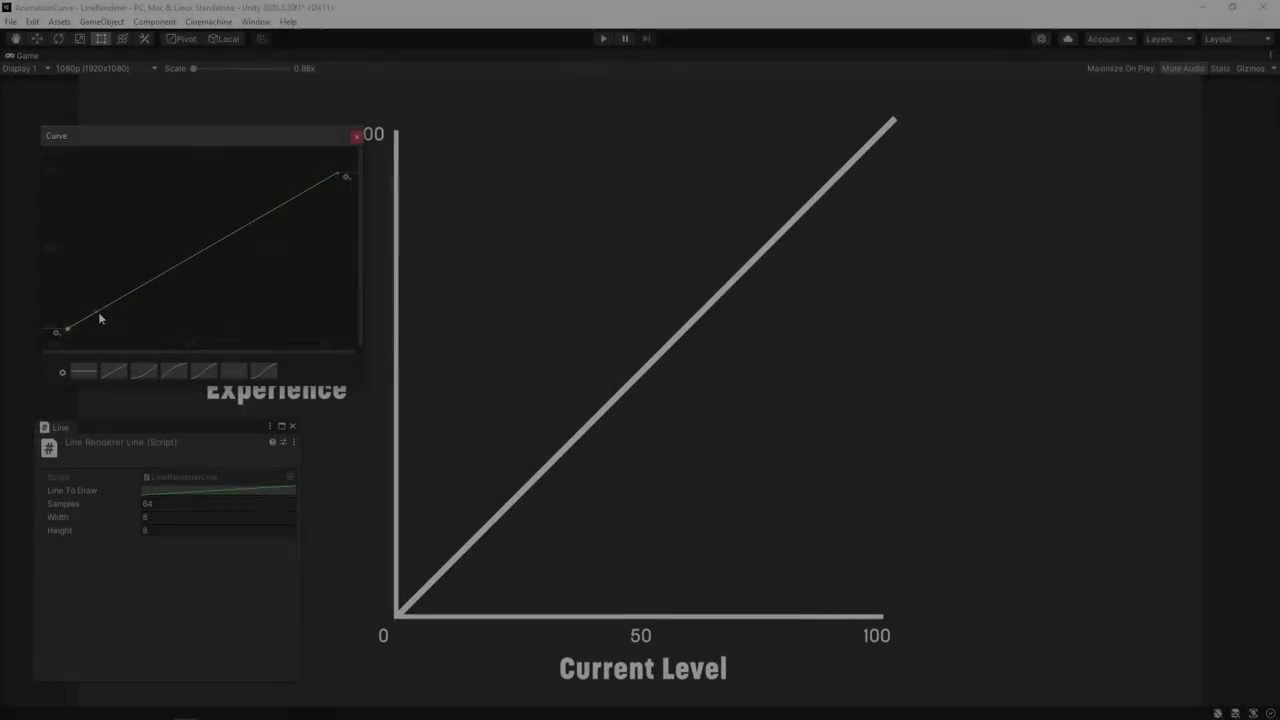
Bend the Line To Draw curve's start, flatten its end, and add a key pulled into an S-shape
left_click_drag(100, 314, 88, 299)
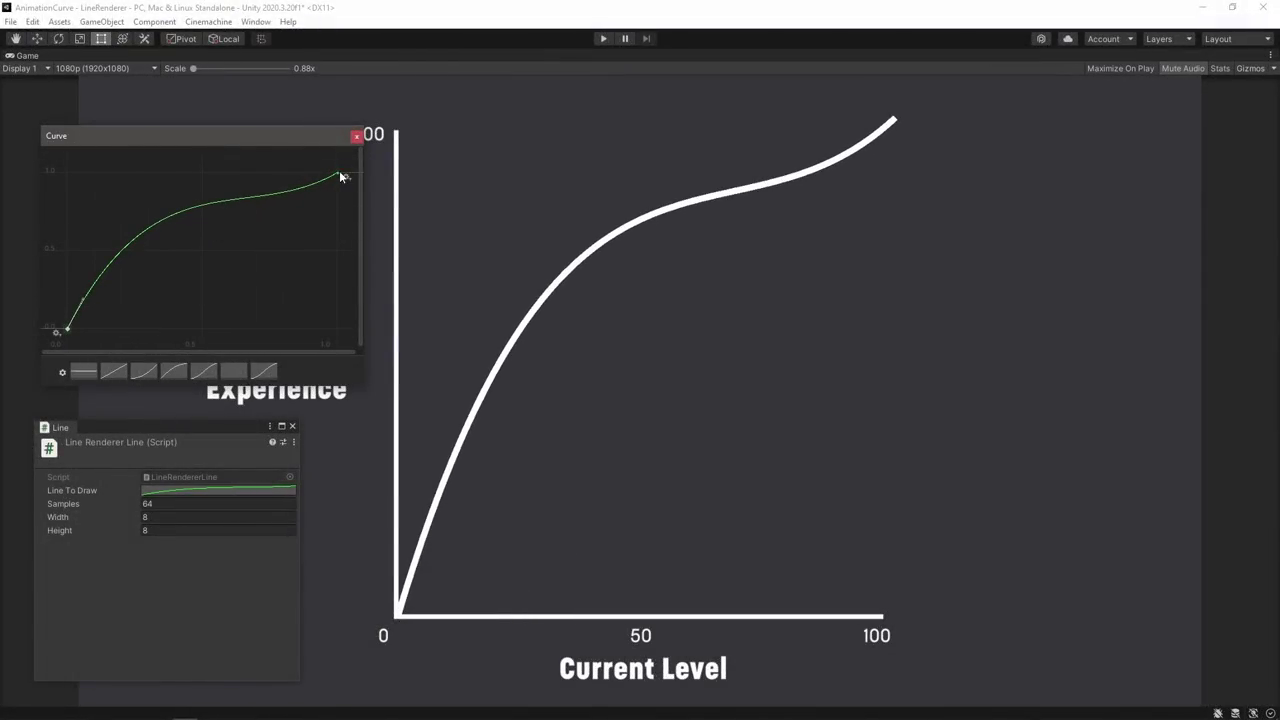
left_click_drag(310, 187, 296, 172)
left_click(197, 190)
double_click(197, 190)
left_click_drag(197, 190, 217, 275)
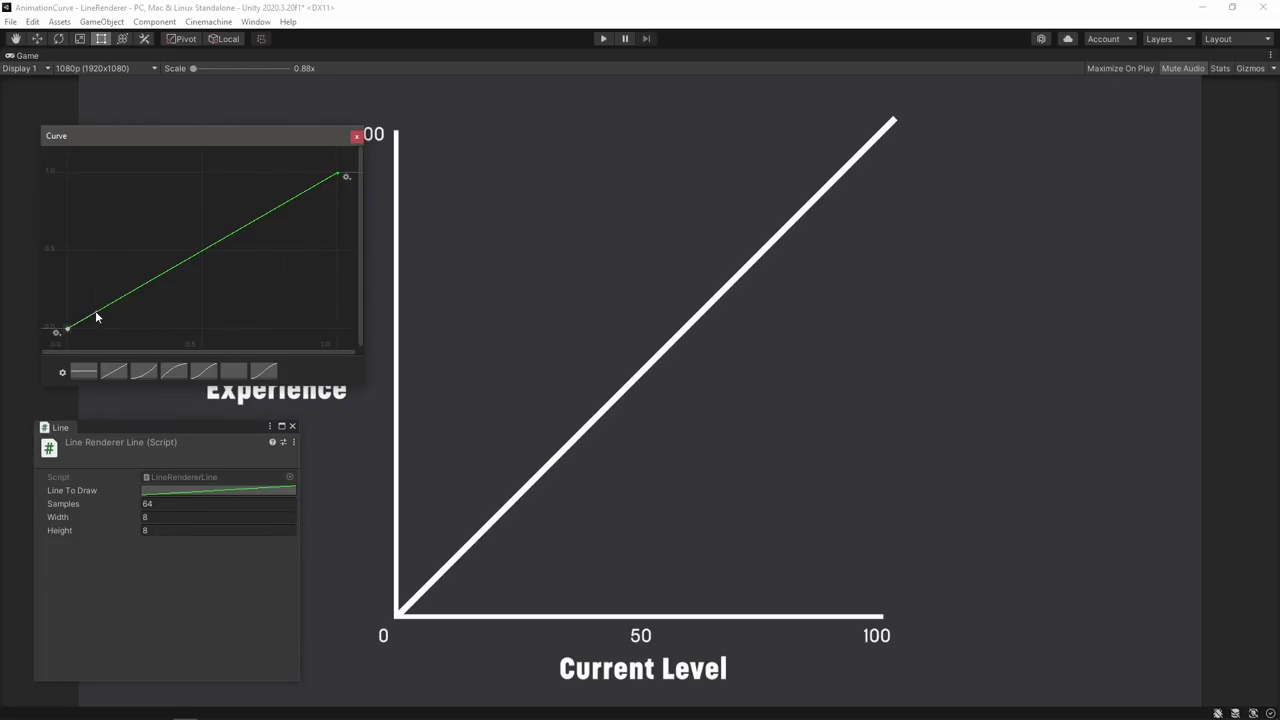
Bend the curve's start upward again and flatten the last key so the line levels off near 100
left_click_drag(94, 317, 87, 298)
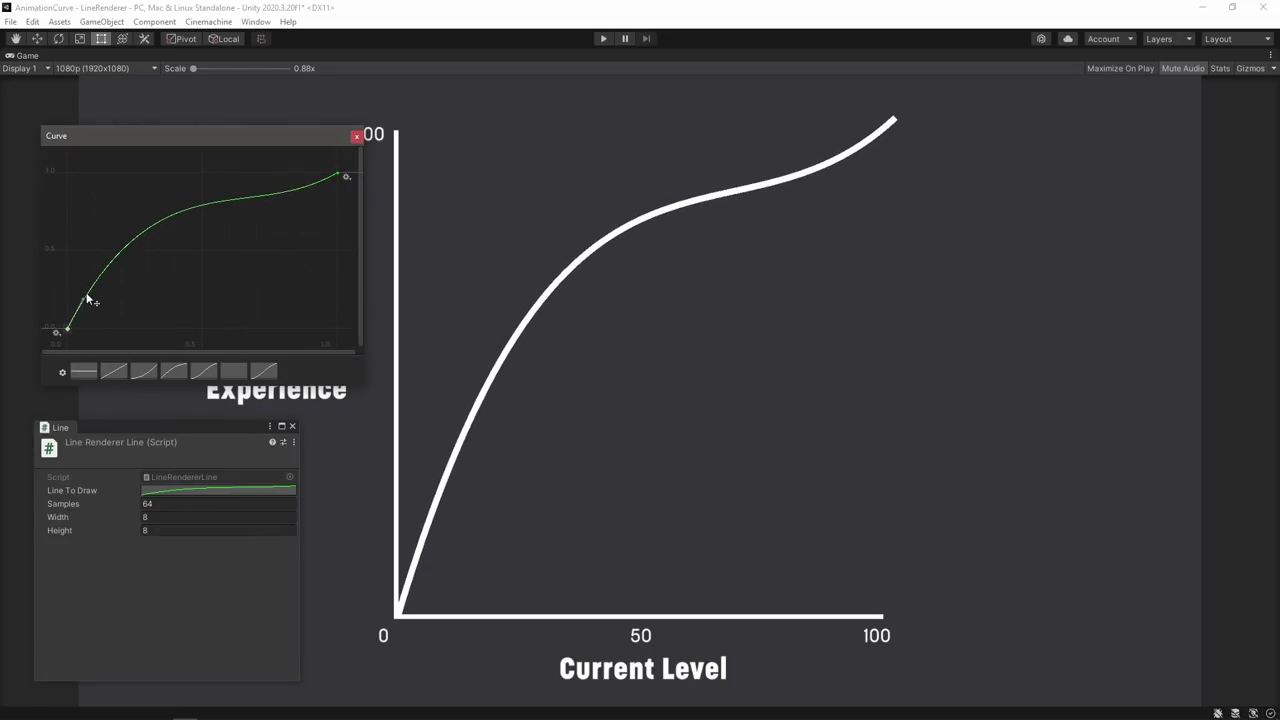
left_click(337, 174)
left_click_drag(315, 183, 296, 172)
left_click(197, 190)
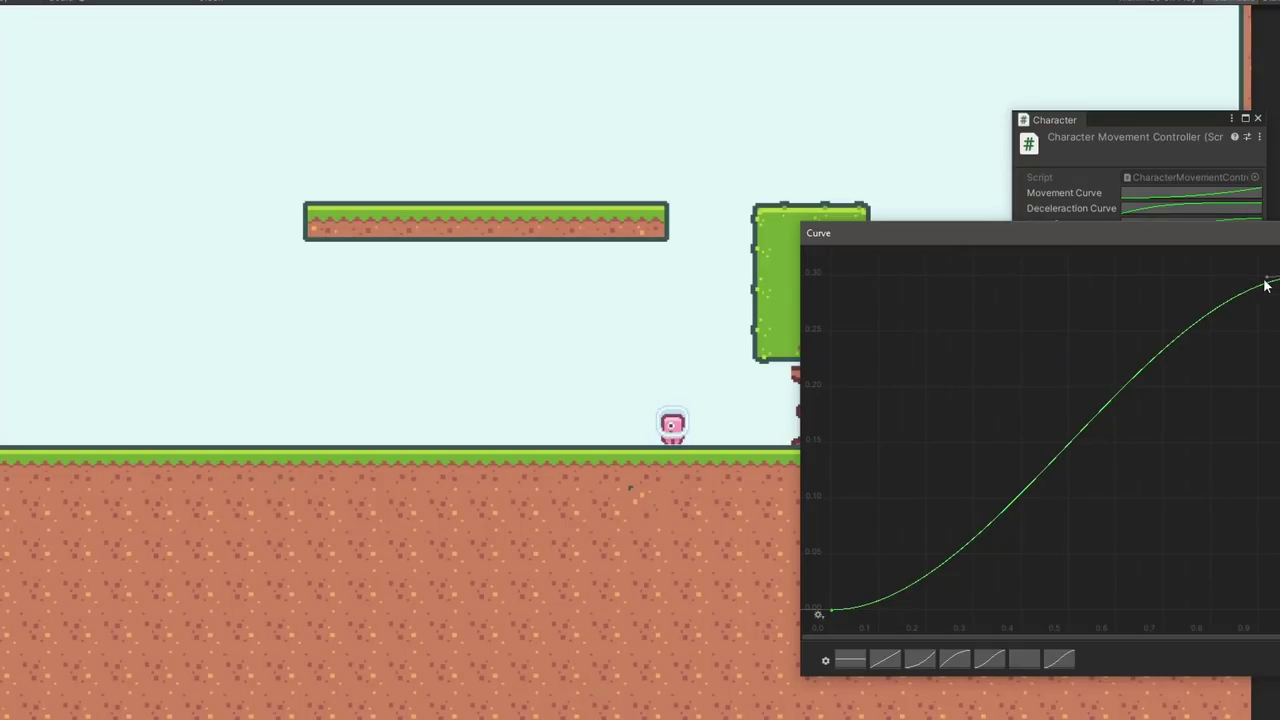
Bend the curve's end key into an ease-in shape, then run the character left, jump and turn right
left_click_drag(1265, 285, 1272, 355)
left_click(594, 378)
key("Left")
key("space")
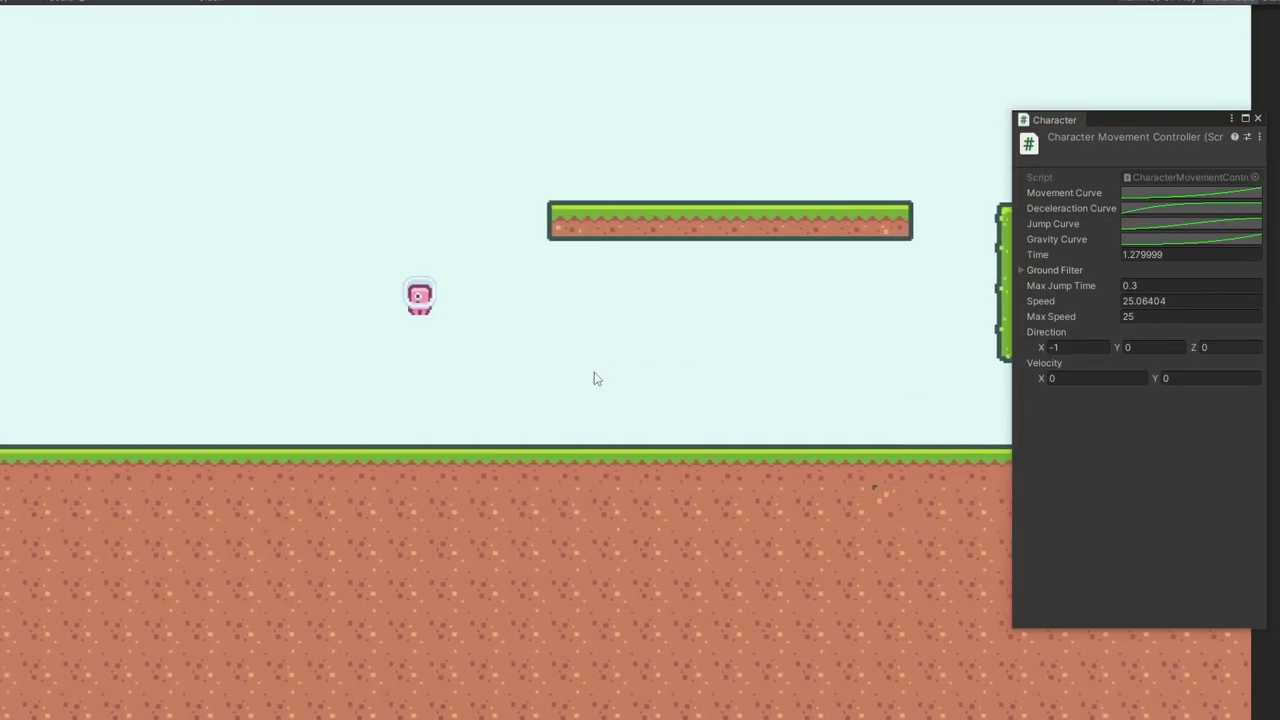
key("Right")
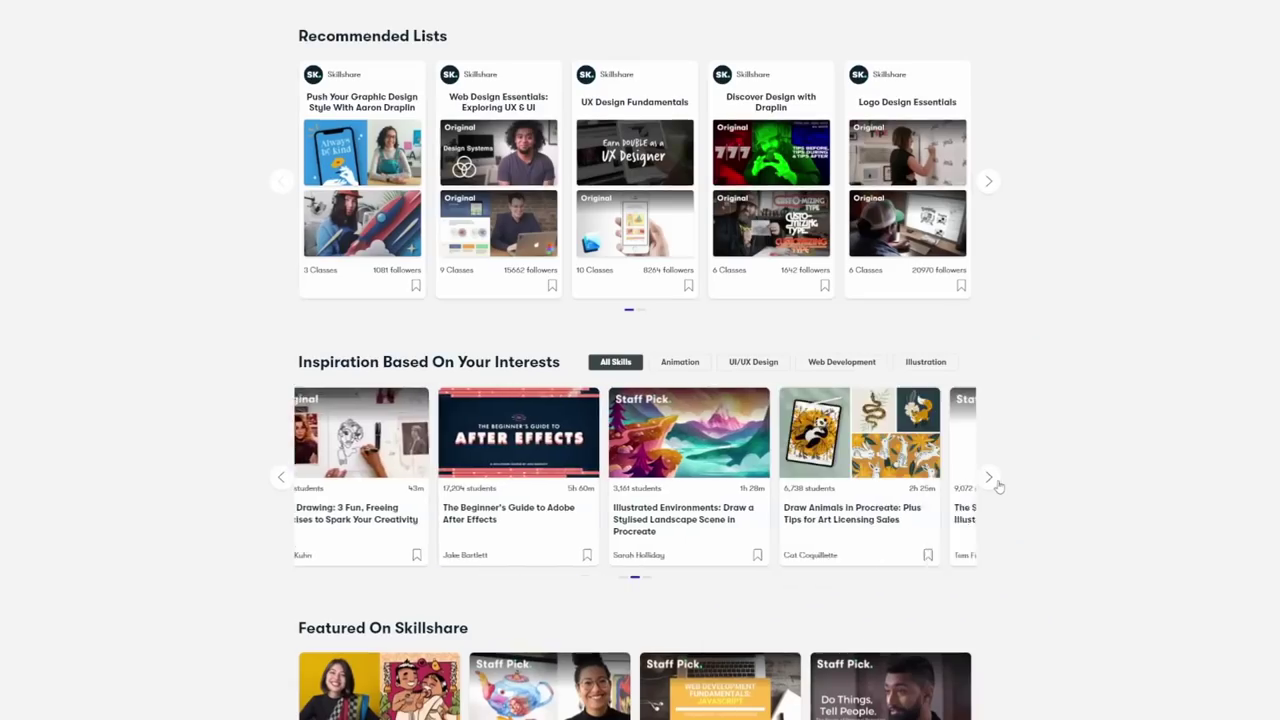
Page the Inspiration row twice, then open Logo Design results and play 'Logo Design with Draplin'
left_click(996, 481)
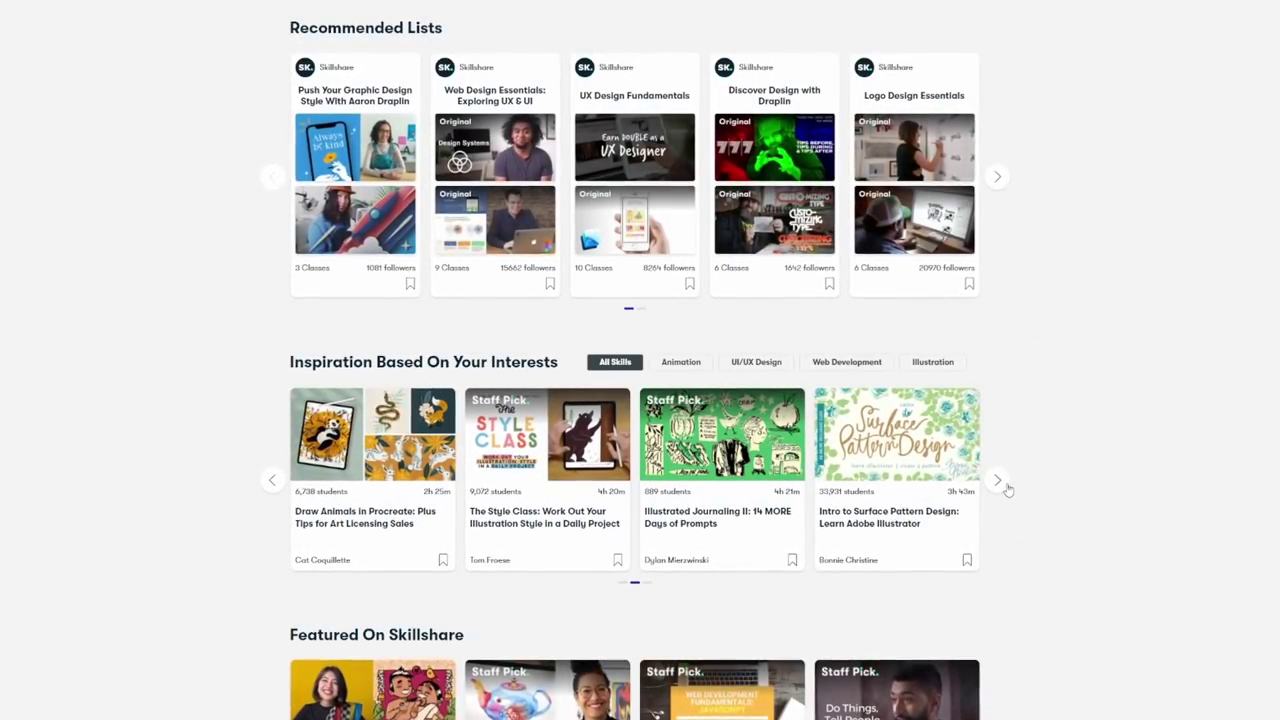
left_click(1003, 482)
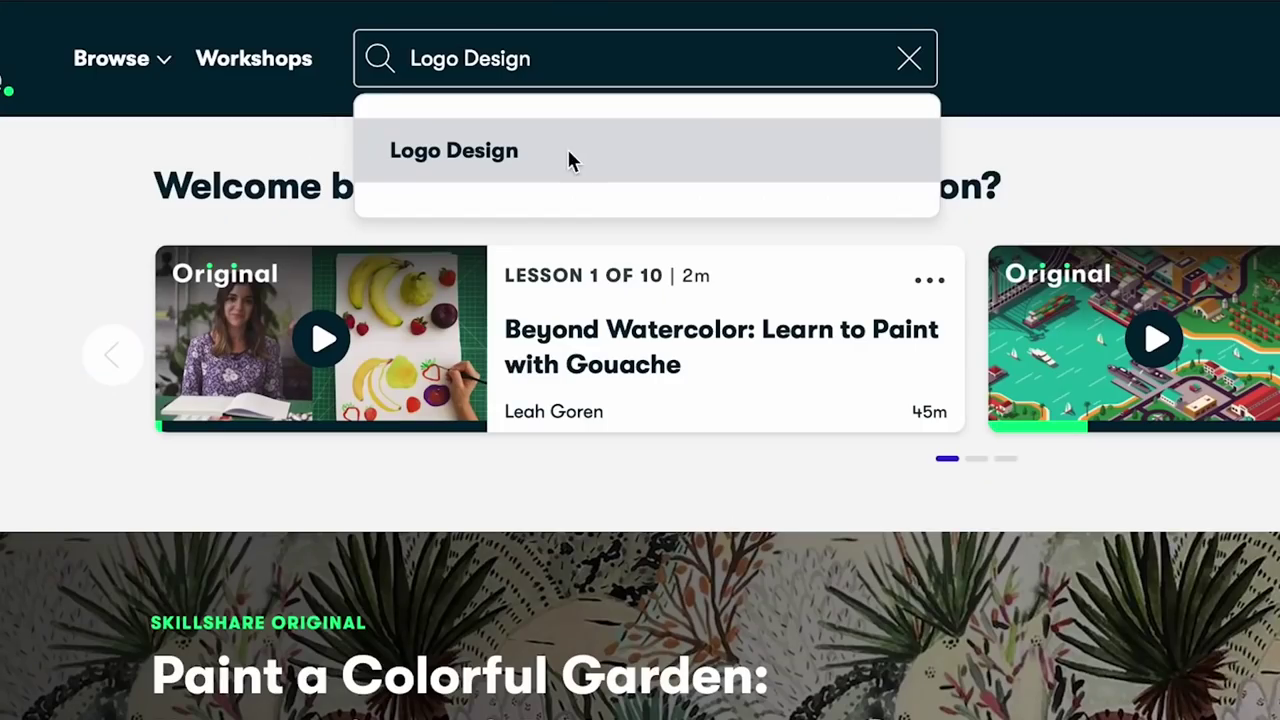
left_click(568, 153)
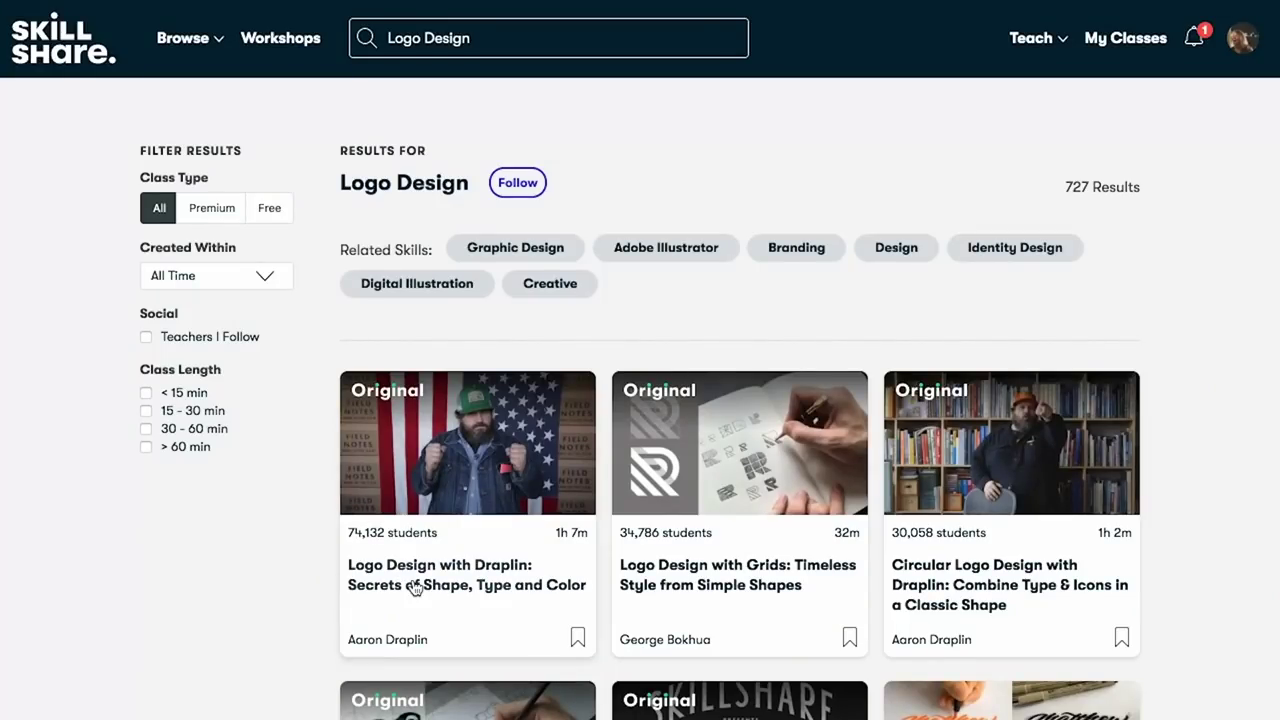
left_click(457, 589)
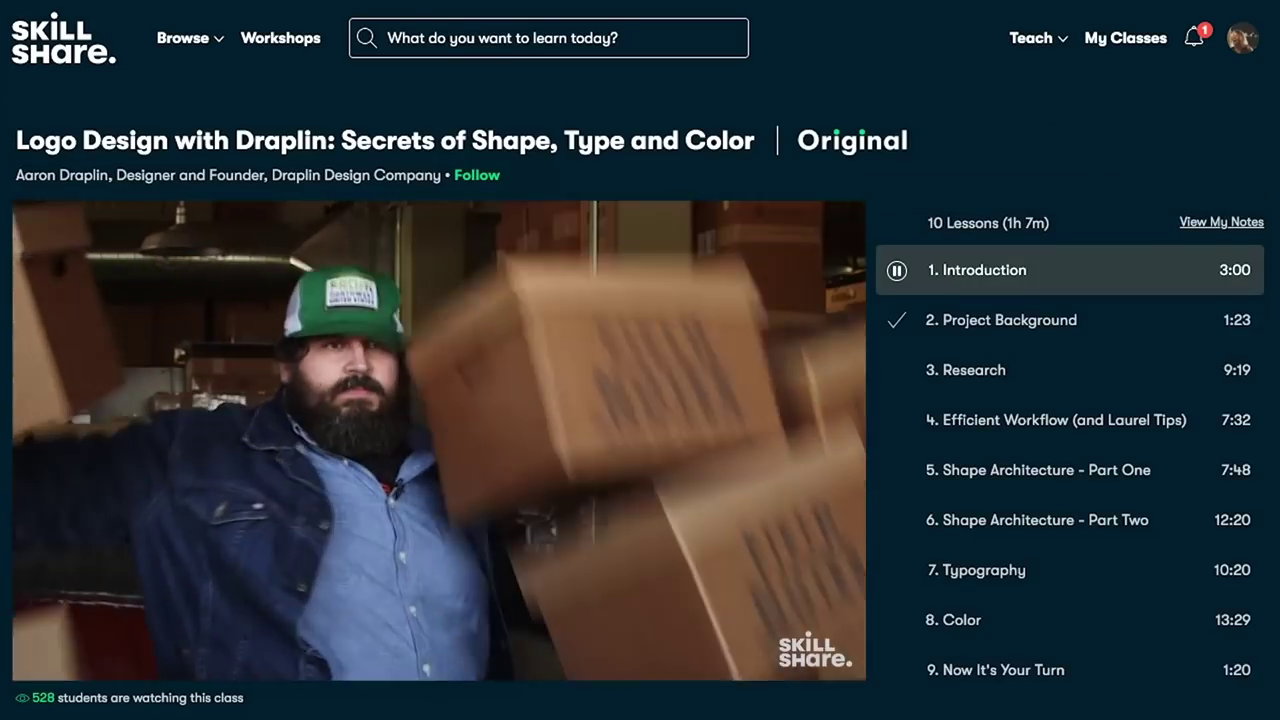